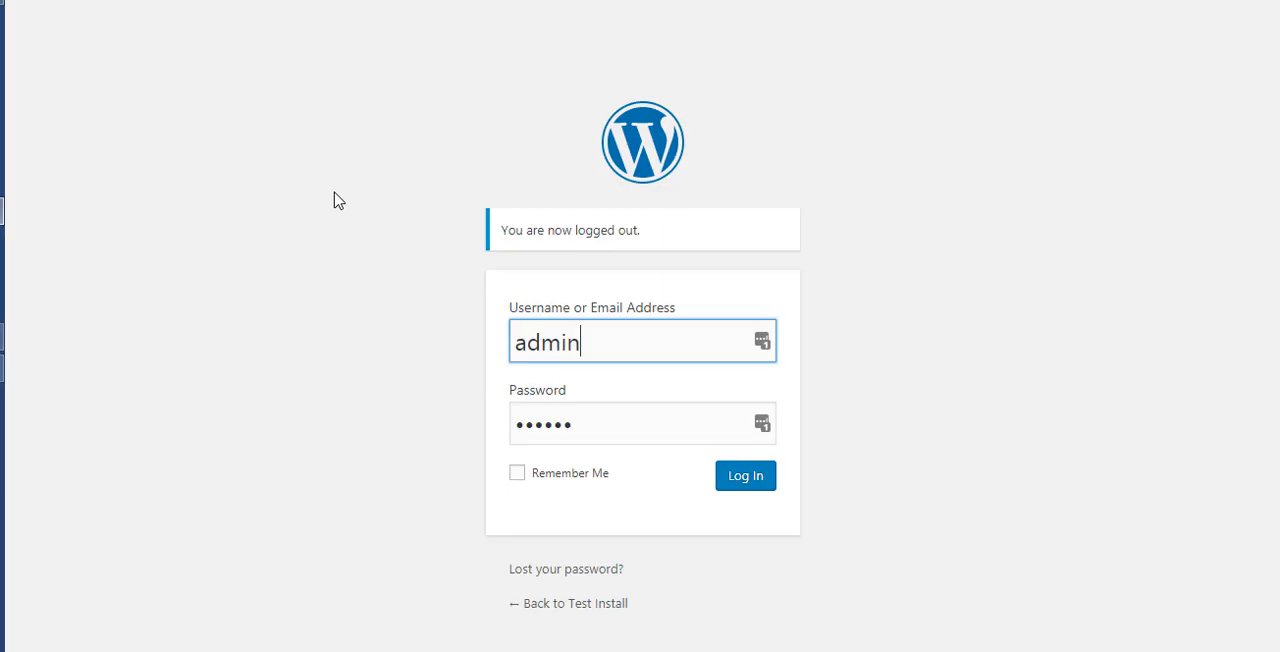
- Log in to the WordPress admin with the prefilled credentials and open the All in One SEO general settings
{"action": "left_click", "coordinate": [748, 478]}
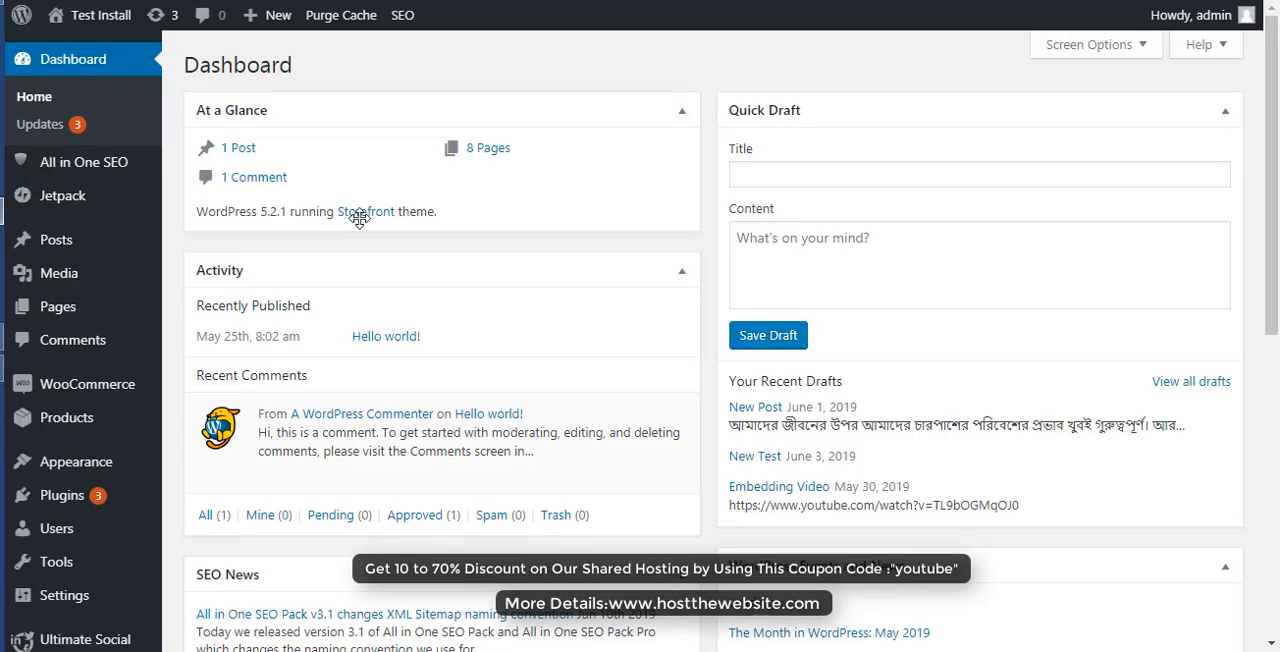
{"action": "mouse_move", "coordinate": [75, 172]}
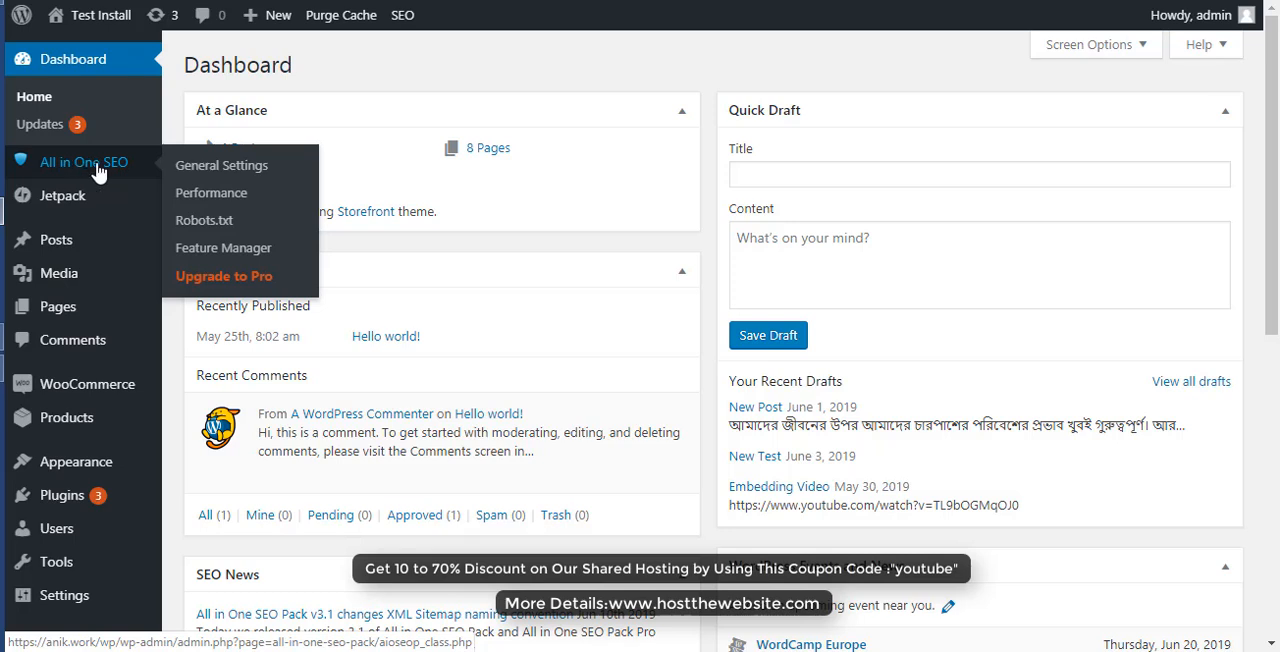
{"action": "left_click", "coordinate": [216, 170]}
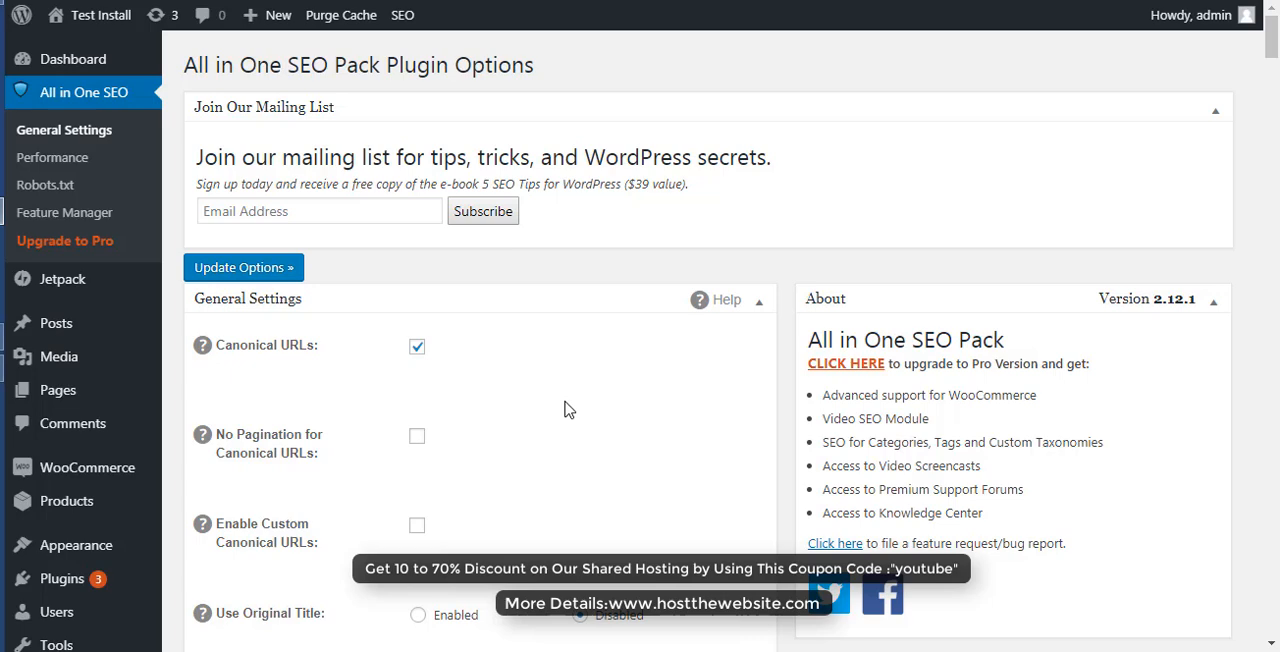
- Look through the plugin's general settings from Canonical URLs to Keyword Settings, and return to the Home Page Settings
{"action": "scroll", "coordinate": [564, 410], "scroll_direction": "down", "scroll_amount": 2}
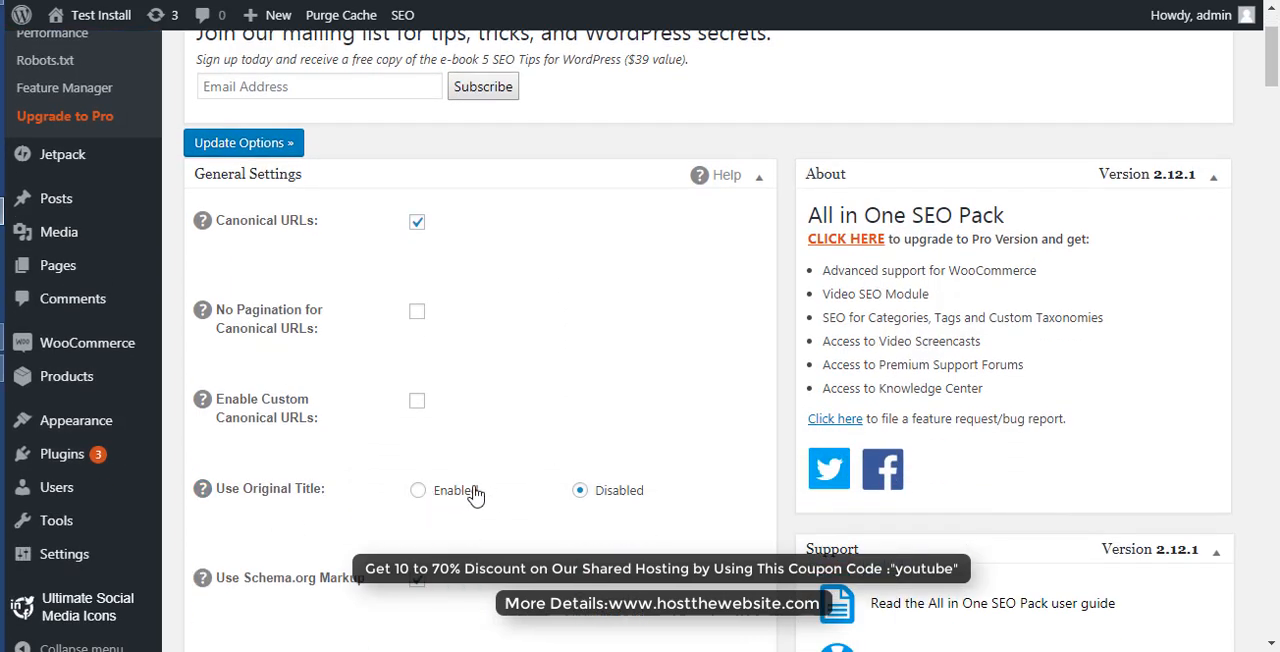
{"action": "scroll", "coordinate": [597, 437], "scroll_direction": "up", "scroll_amount": 2}
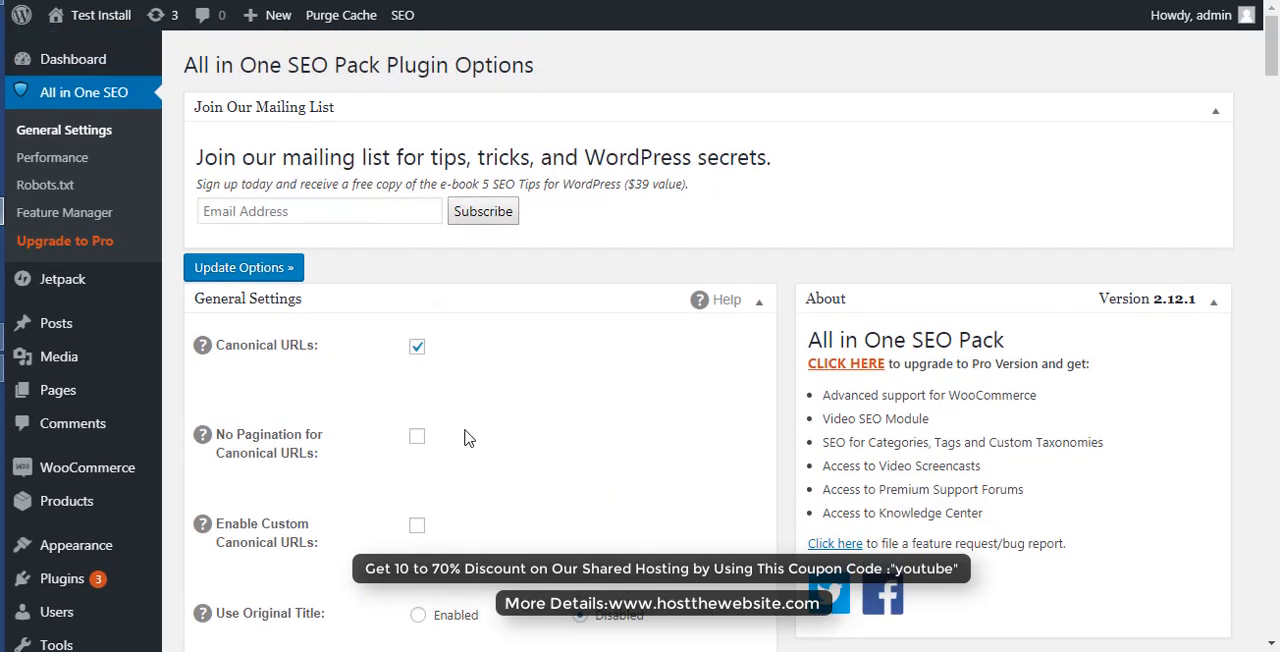
{"action": "scroll", "coordinate": [472, 424], "scroll_direction": "down", "scroll_amount": 3}
{"action": "scroll", "coordinate": [473, 424], "scroll_direction": "down", "scroll_amount": 2}
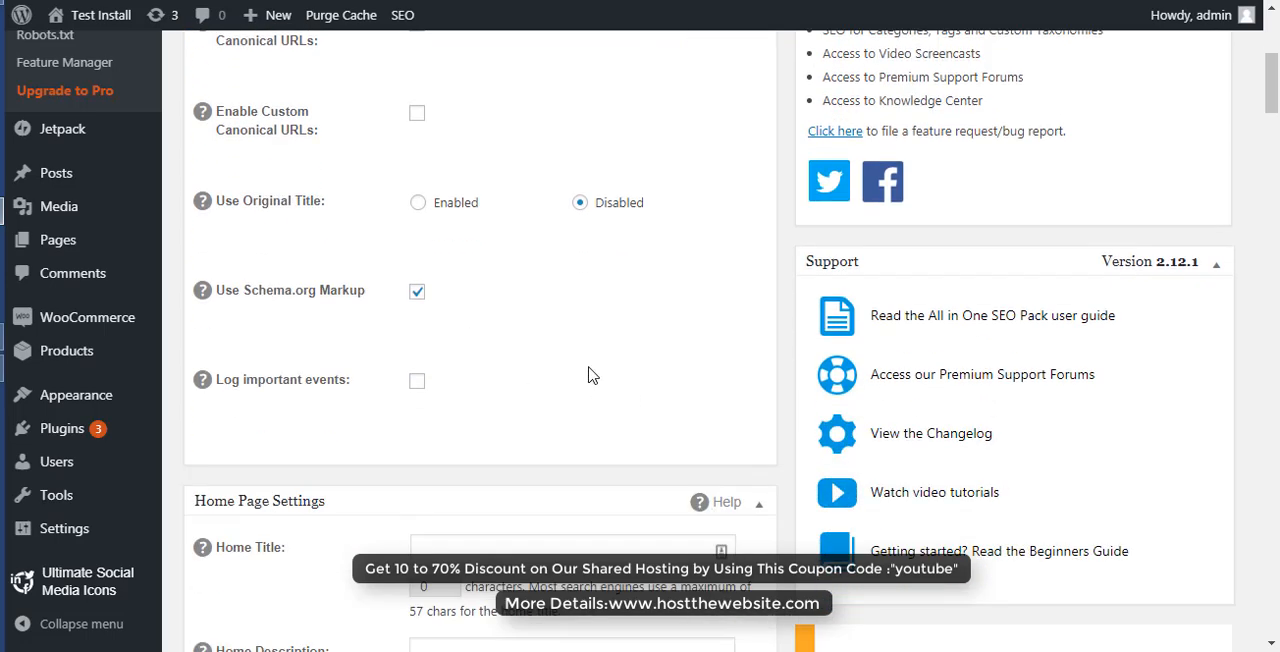
{"action": "scroll", "coordinate": [617, 432], "scroll_direction": "down", "scroll_amount": 2}
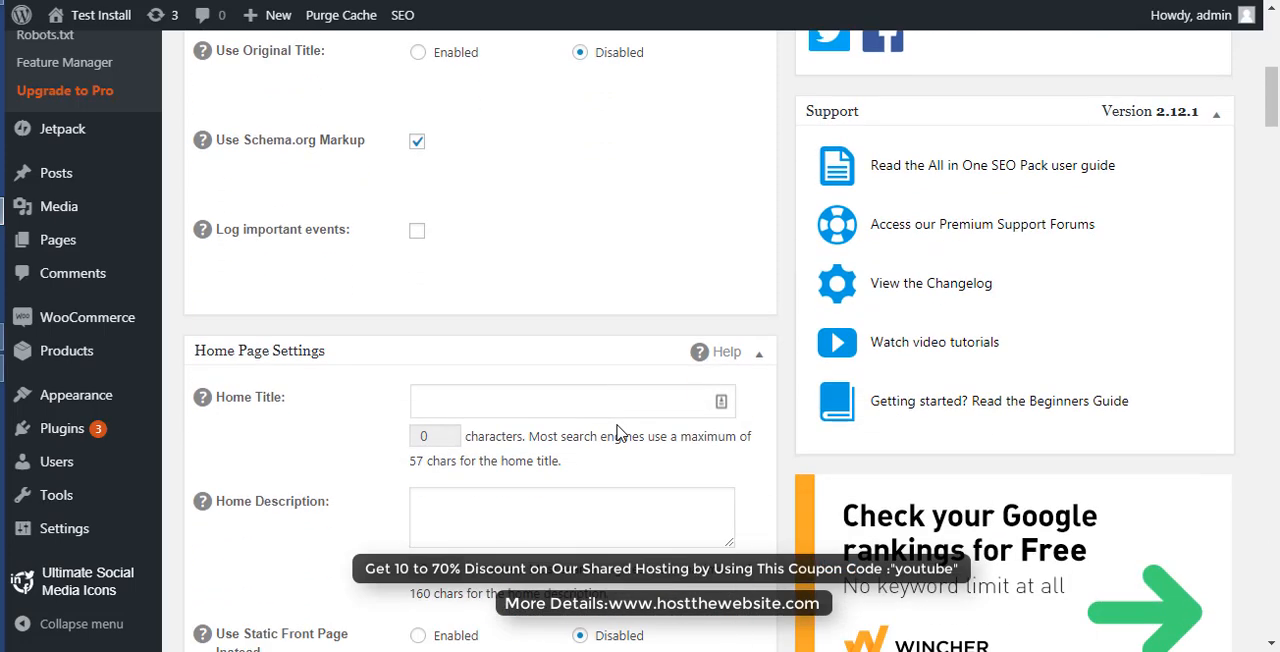
{"action": "scroll", "coordinate": [617, 432], "scroll_direction": "down", "scroll_amount": 10}
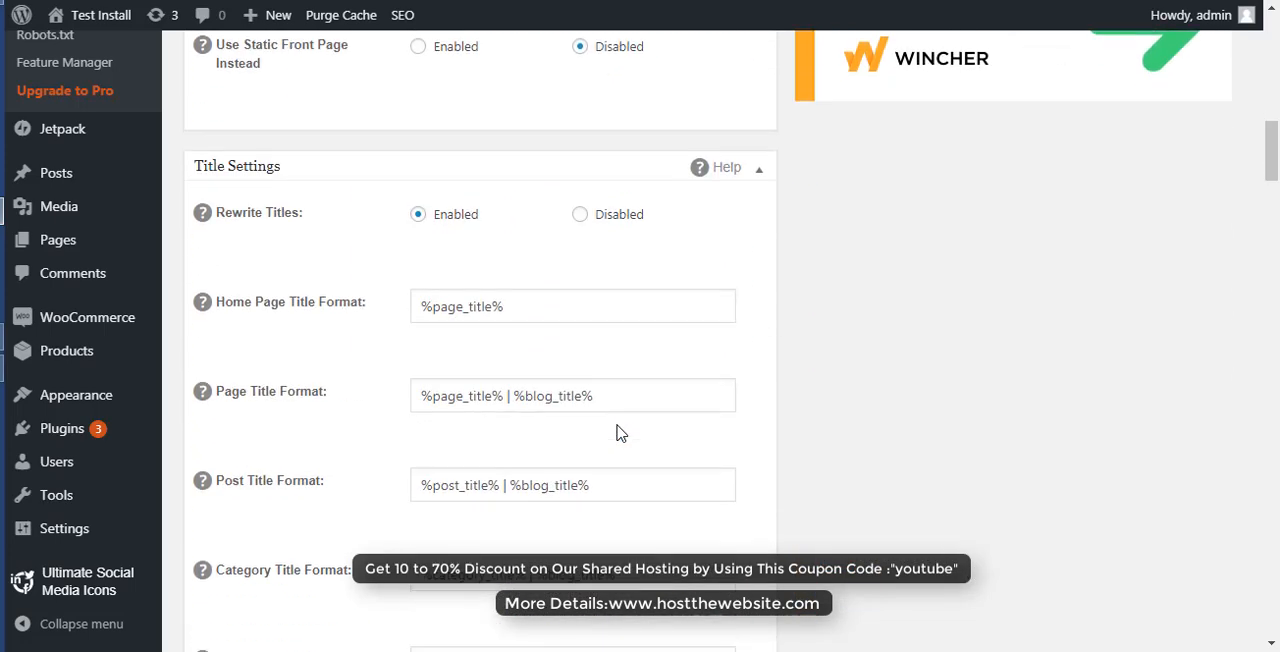
{"action": "scroll", "coordinate": [617, 432], "scroll_direction": "down", "scroll_amount": 12}
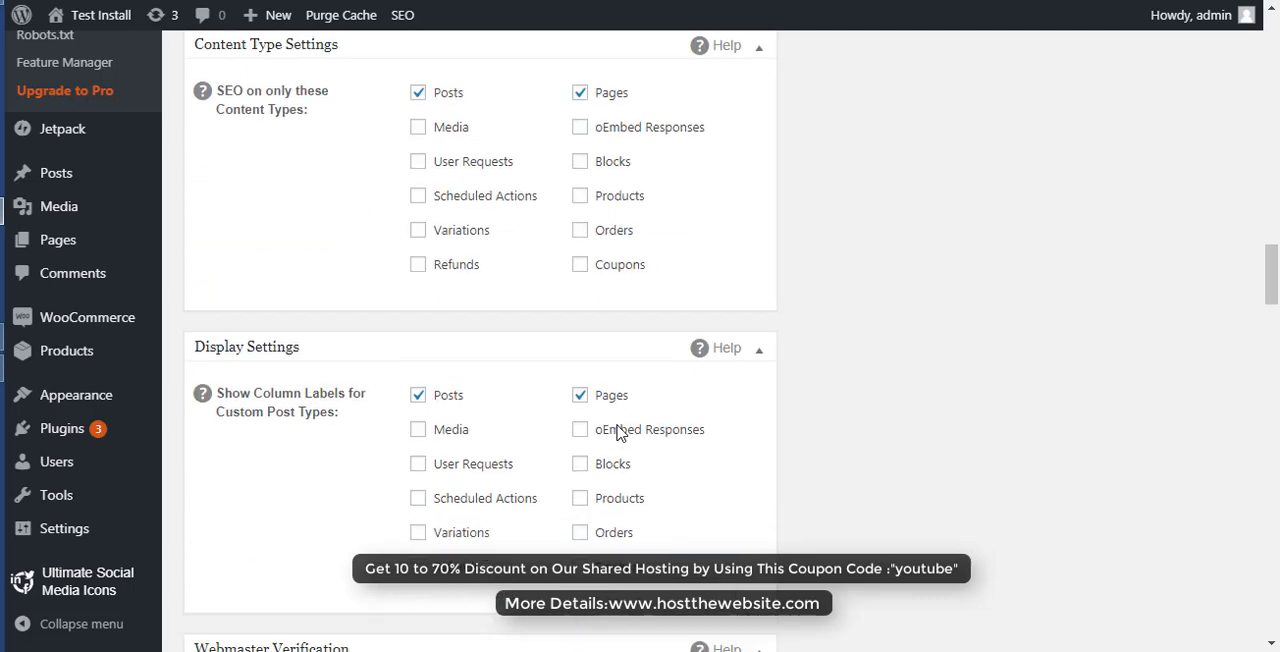
{"action": "scroll", "coordinate": [617, 432], "scroll_direction": "up", "scroll_amount": 3}
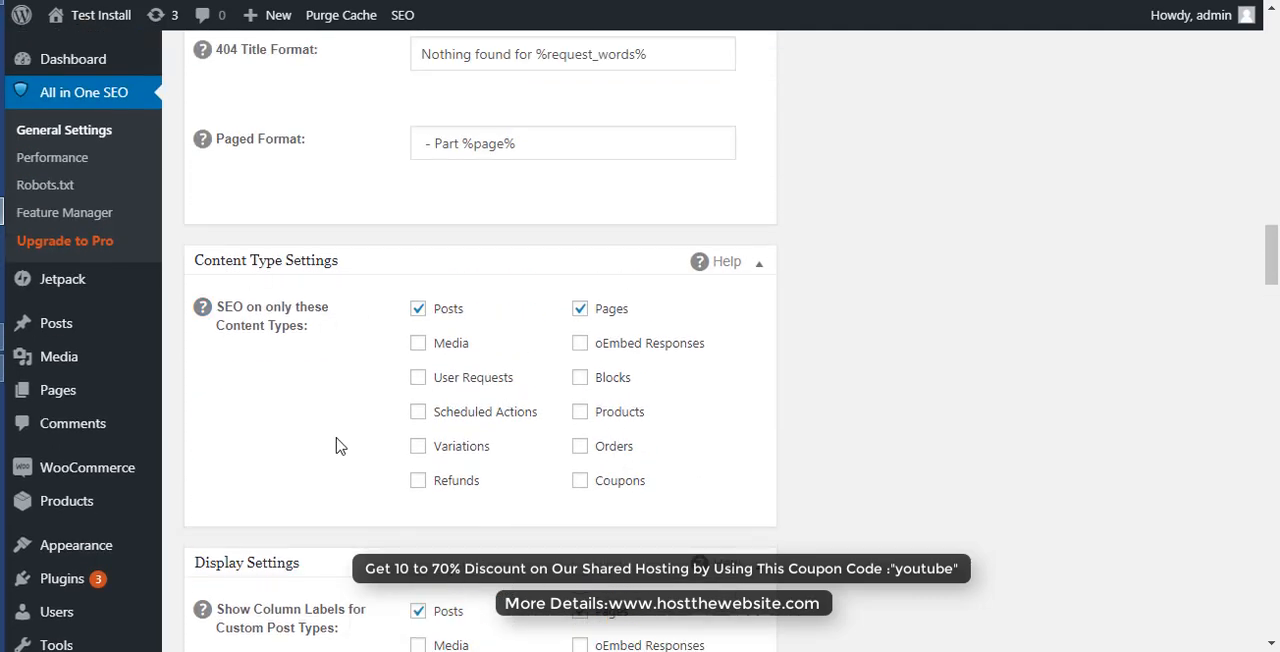
{"action": "scroll", "coordinate": [367, 498], "scroll_direction": "up", "scroll_amount": 5}
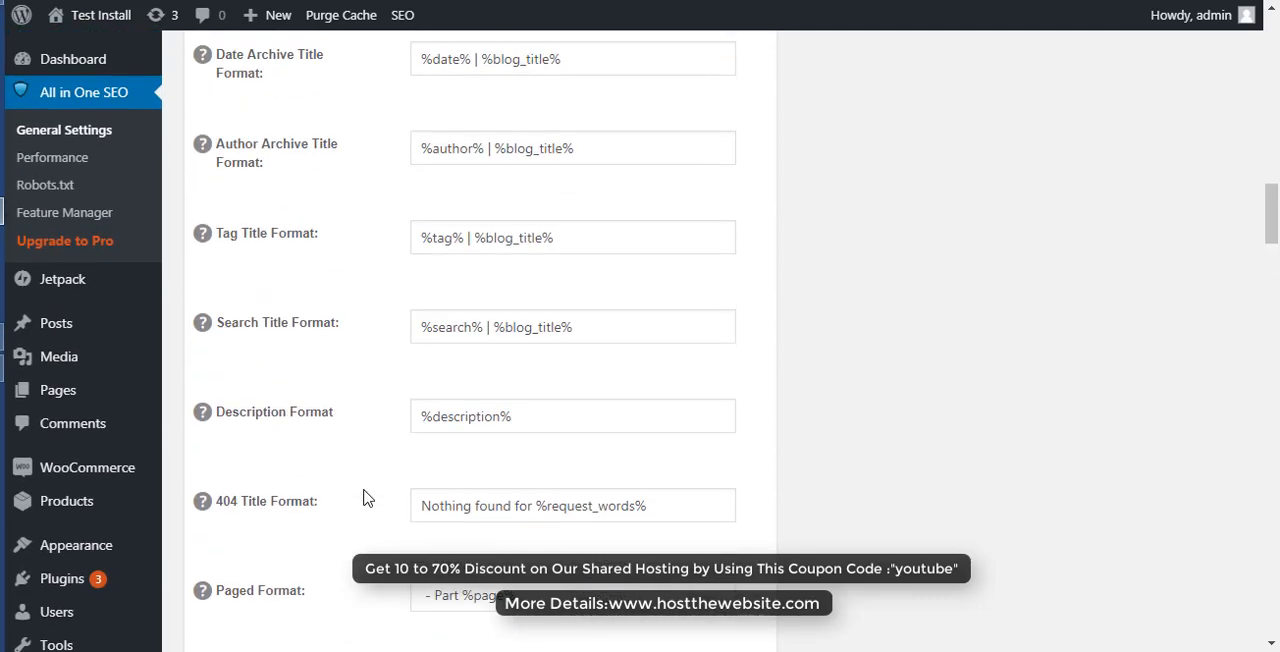
{"action": "scroll", "coordinate": [367, 498], "scroll_direction": "down", "scroll_amount": 7}
{"action": "scroll", "coordinate": [367, 498], "scroll_direction": "down", "scroll_amount": 9}
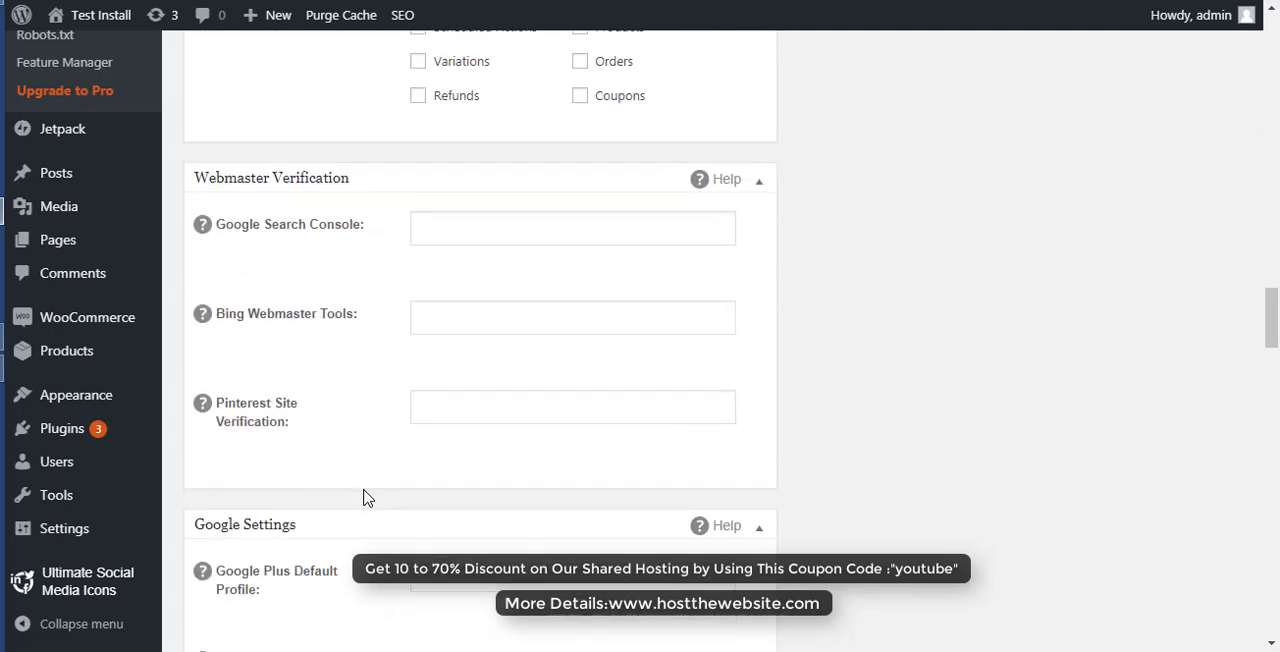
{"action": "scroll", "coordinate": [367, 498], "scroll_direction": "down", "scroll_amount": 9}
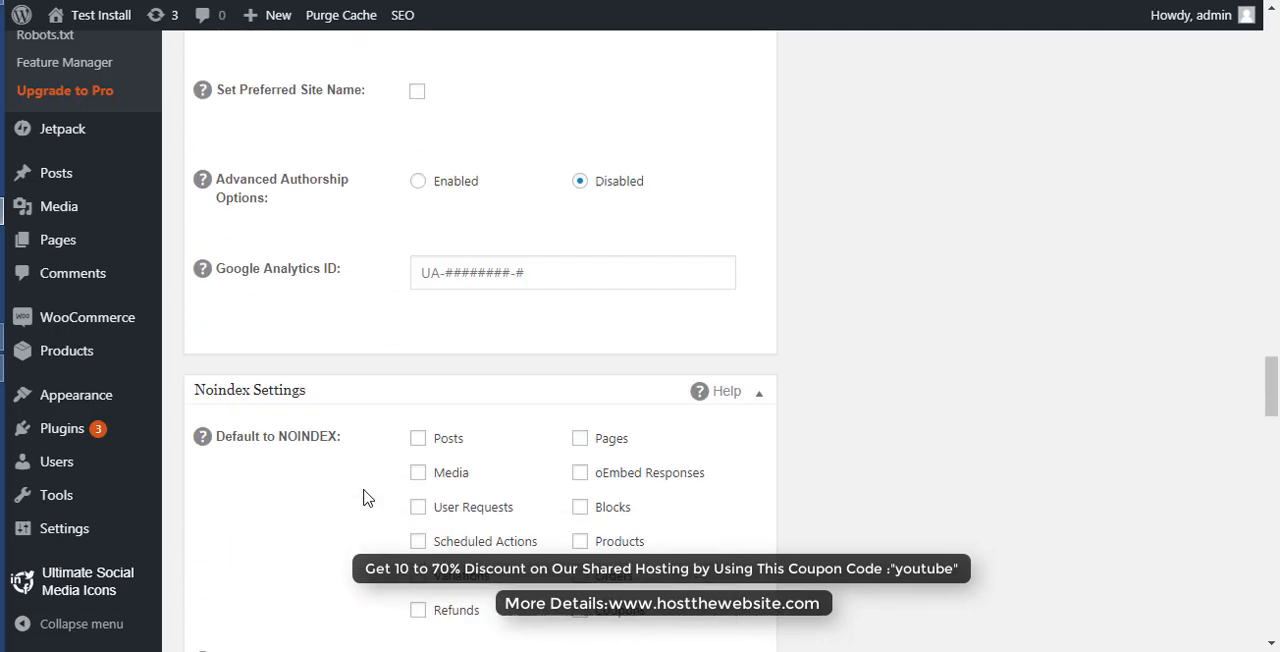
{"action": "scroll", "coordinate": [367, 498], "scroll_direction": "down", "scroll_amount": 9}
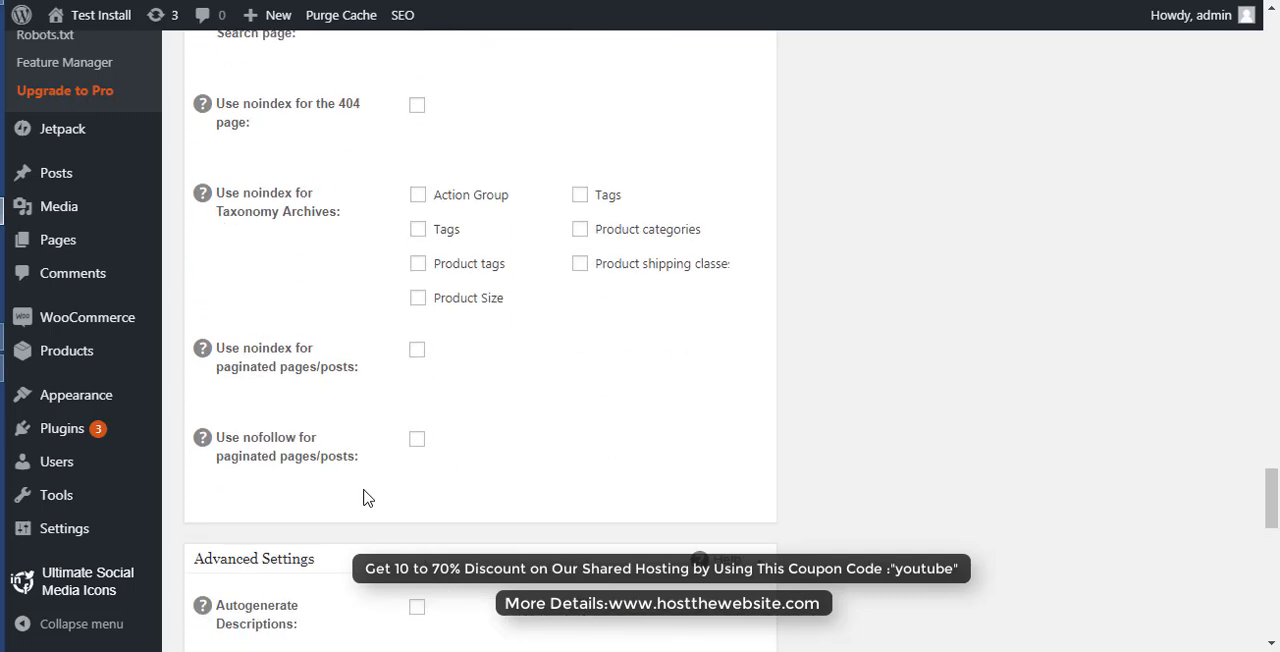
{"action": "scroll", "coordinate": [367, 498], "scroll_direction": "down", "scroll_amount": 9}
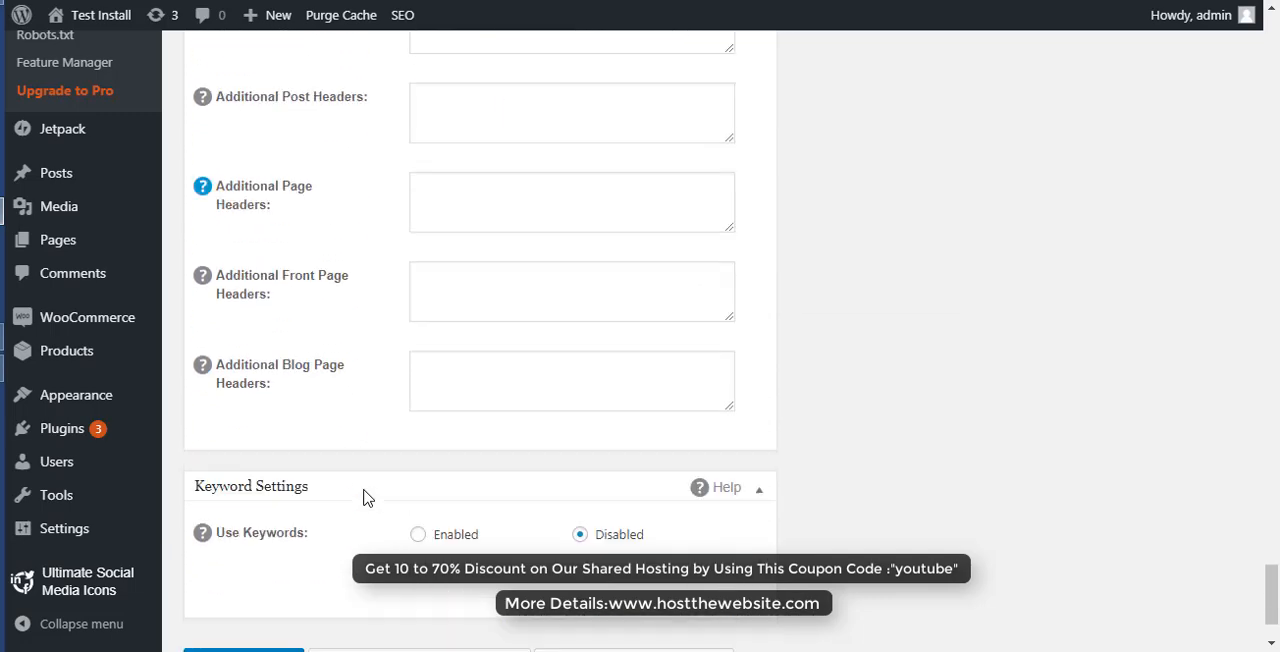
{"action": "scroll", "coordinate": [367, 498], "scroll_direction": "down", "scroll_amount": 1}
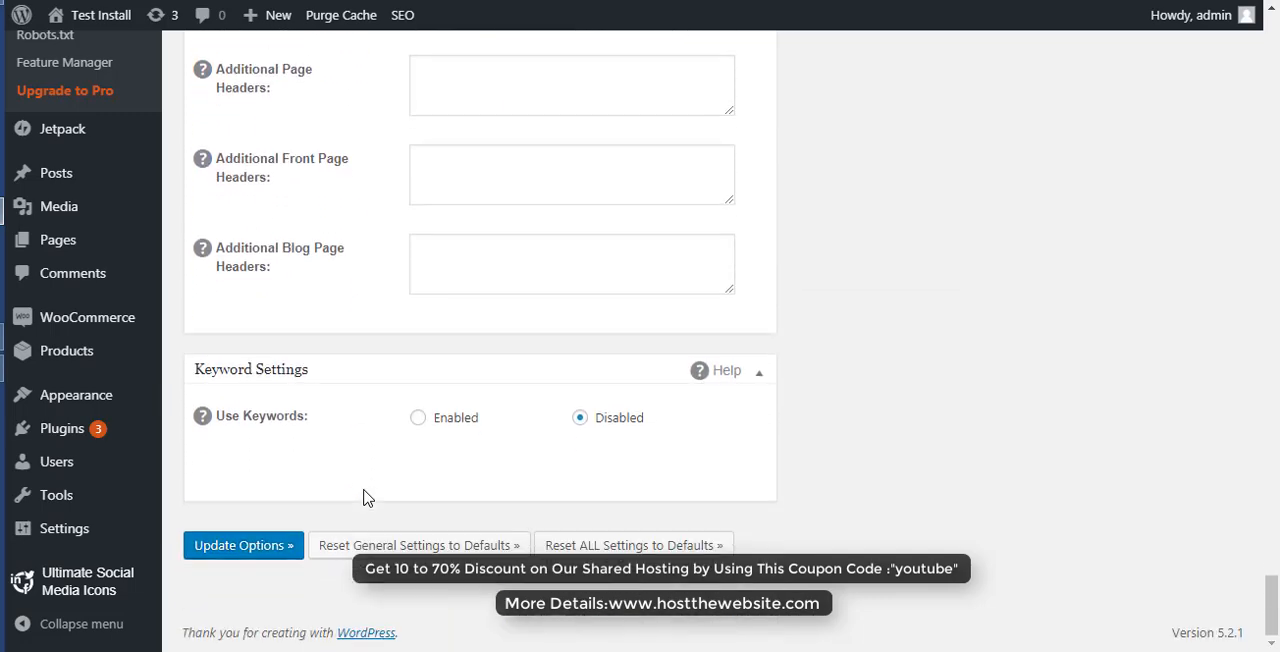
{"action": "scroll", "coordinate": [367, 498], "scroll_direction": "up", "scroll_amount": 20}
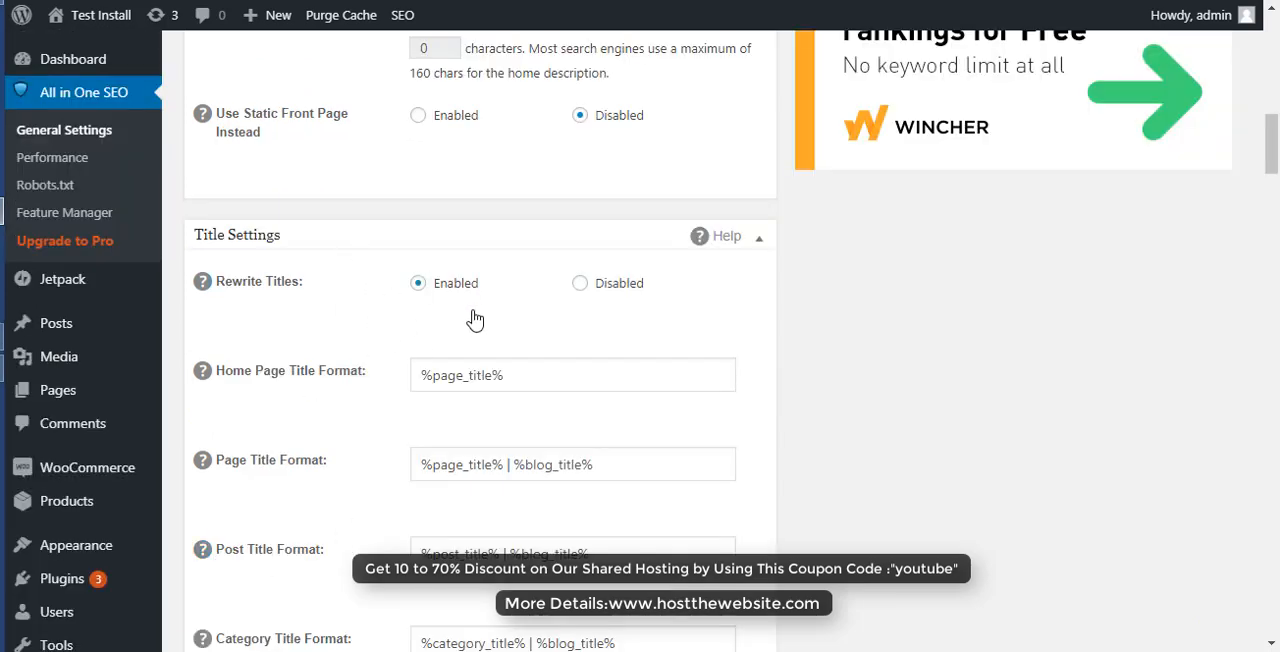
{"action": "scroll", "coordinate": [475, 319], "scroll_direction": "up", "scroll_amount": 4}
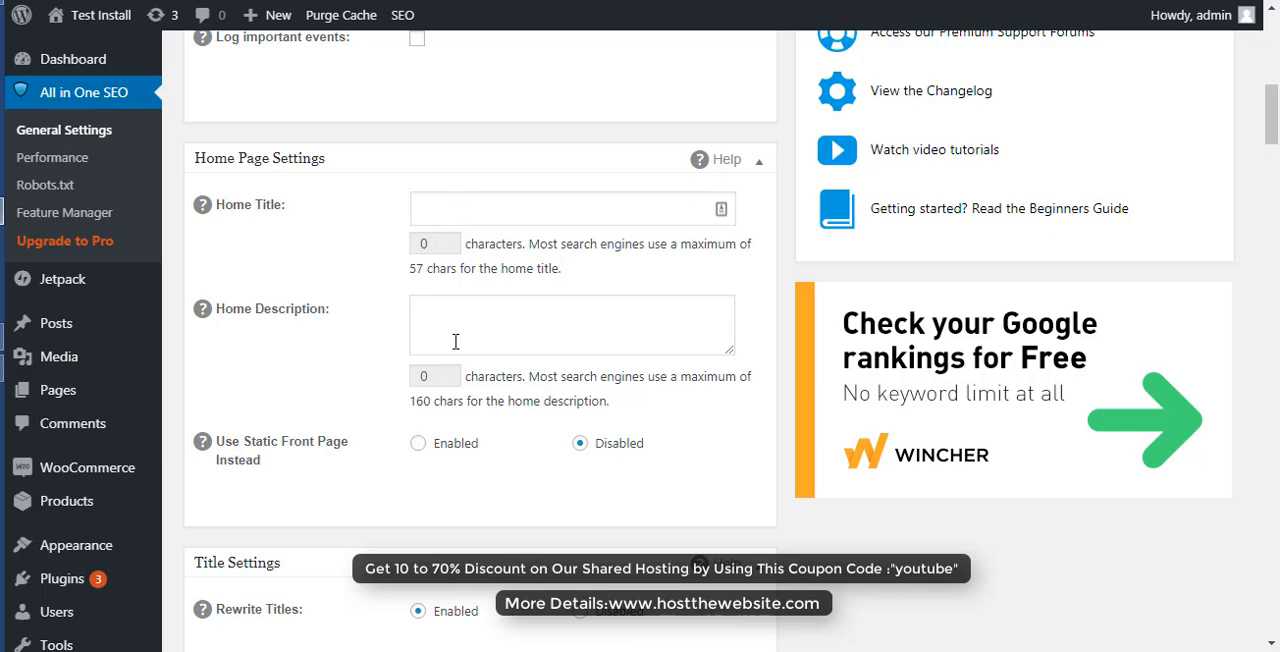
- Examine the Home Page Title Format and read the help on supported macros for the Page Title Format
{"action": "scroll", "coordinate": [409, 520], "scroll_direction": "down", "scroll_amount": 3}
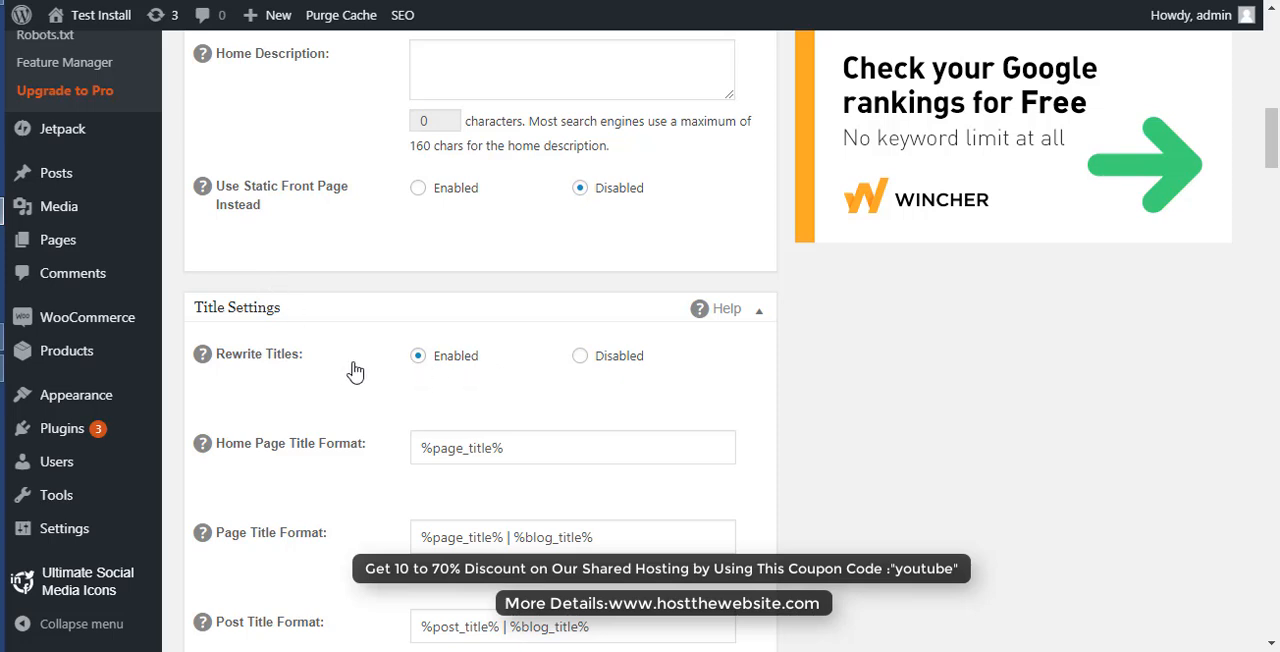
{"action": "scroll", "coordinate": [533, 415], "scroll_direction": "down", "scroll_amount": 2}
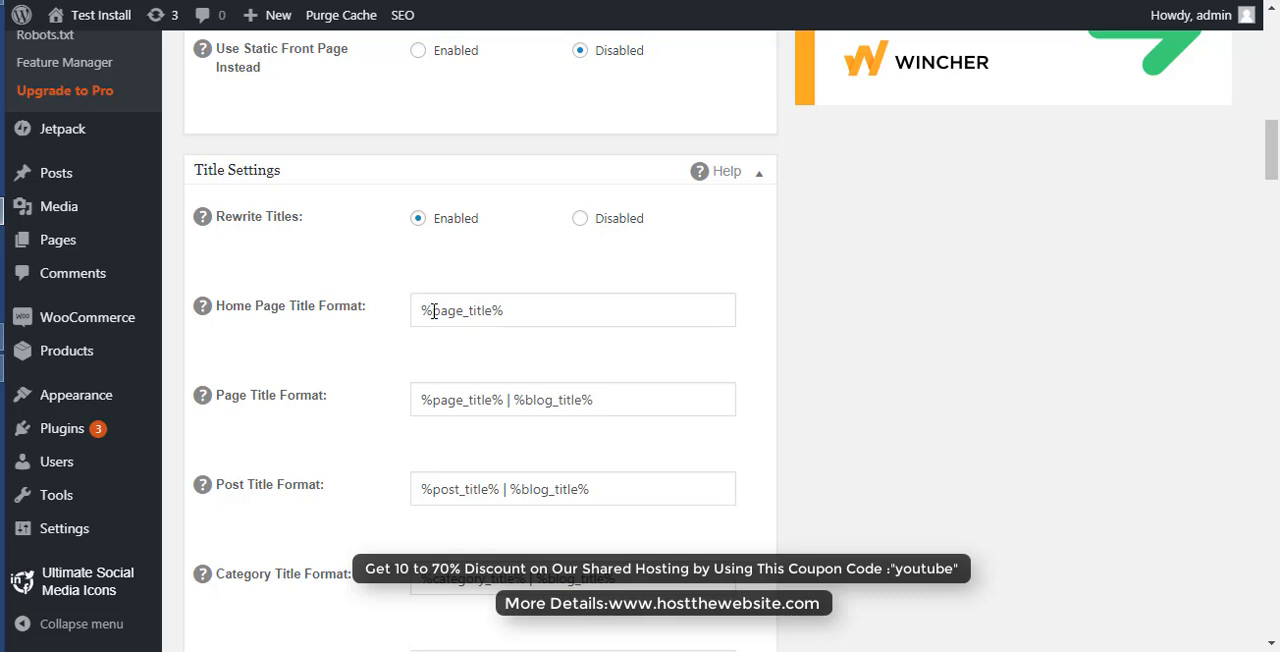
{"action": "left_click_drag", "start_coordinate": [433, 311], "coordinate": [487, 311]}
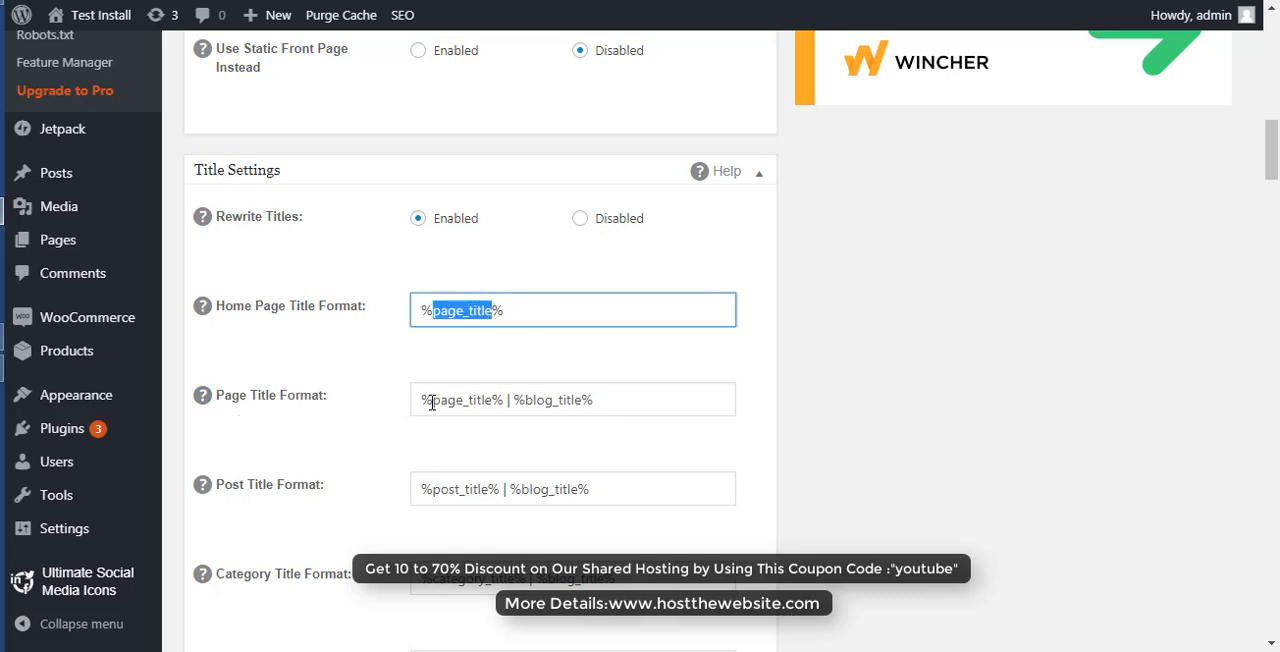
{"action": "scroll", "coordinate": [242, 386], "scroll_direction": "down", "scroll_amount": 1}
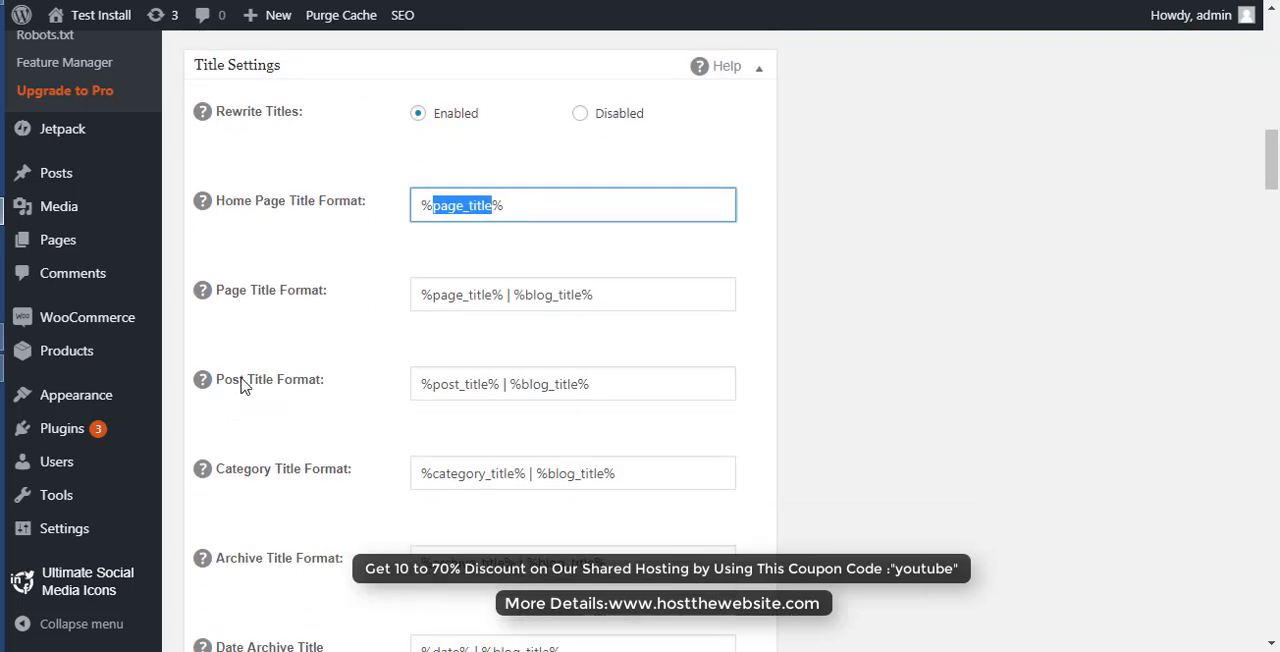
{"action": "left_click", "coordinate": [204, 294]}
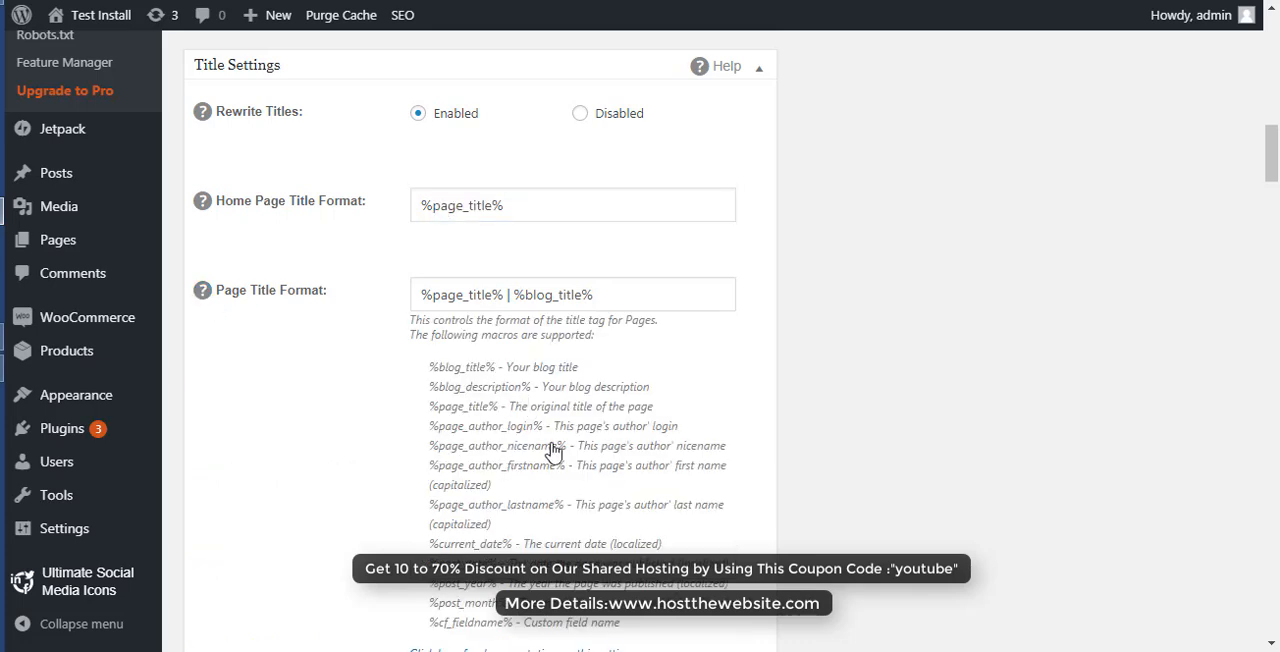
{"action": "triple_click", "coordinate": [203, 300]}
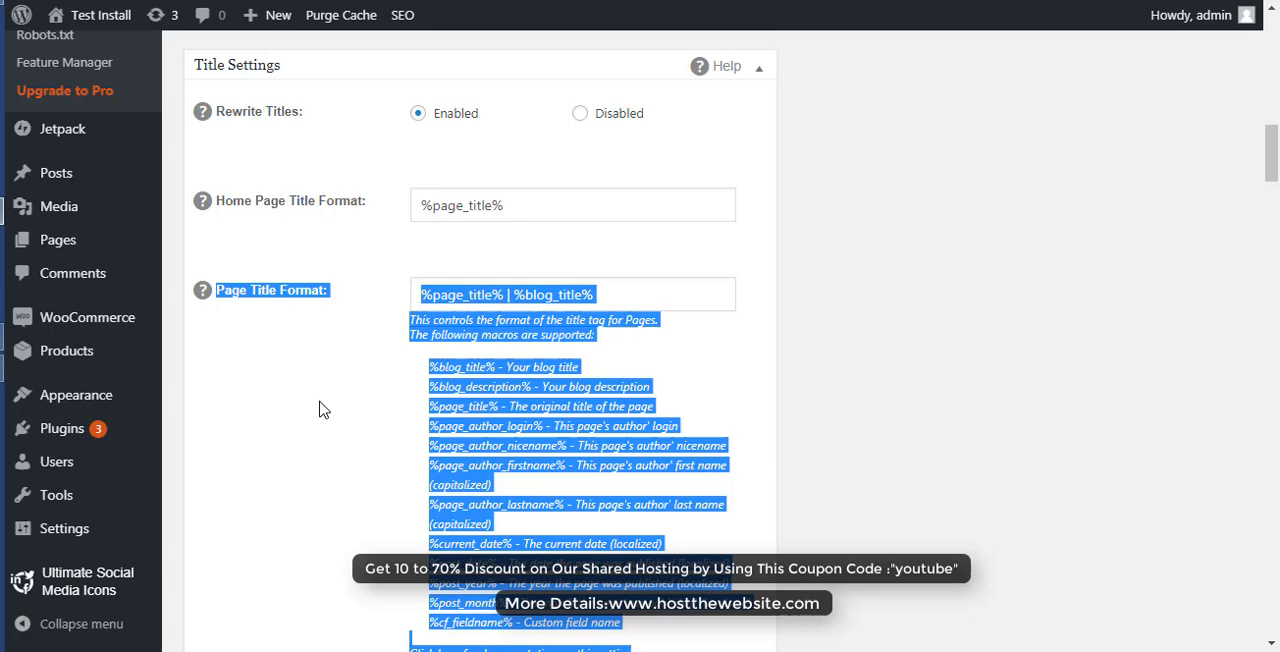
{"action": "left_click", "coordinate": [201, 296]}
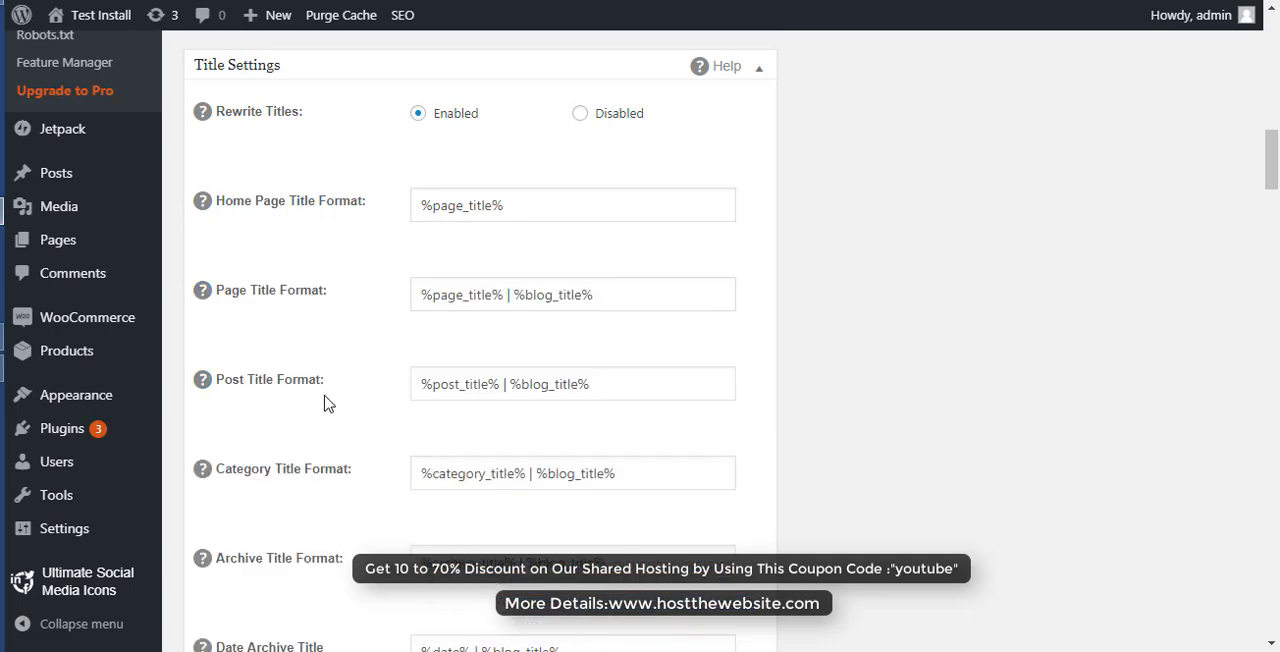
- Enable SEO for the User Requests and Media content types in the Content Type Settings
{"action": "scroll", "coordinate": [325, 403], "scroll_direction": "down", "scroll_amount": 3}
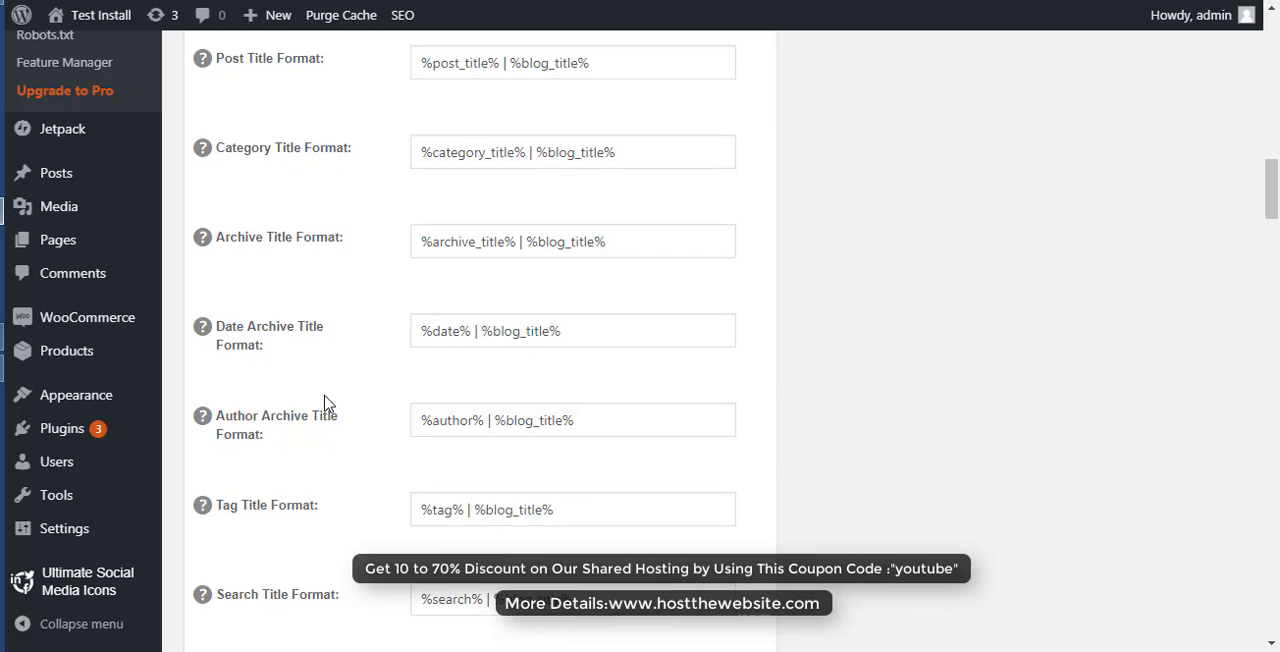
{"action": "scroll", "coordinate": [325, 403], "scroll_direction": "down", "scroll_amount": 4}
{"action": "scroll", "coordinate": [324, 402], "scroll_direction": "down", "scroll_amount": 3}
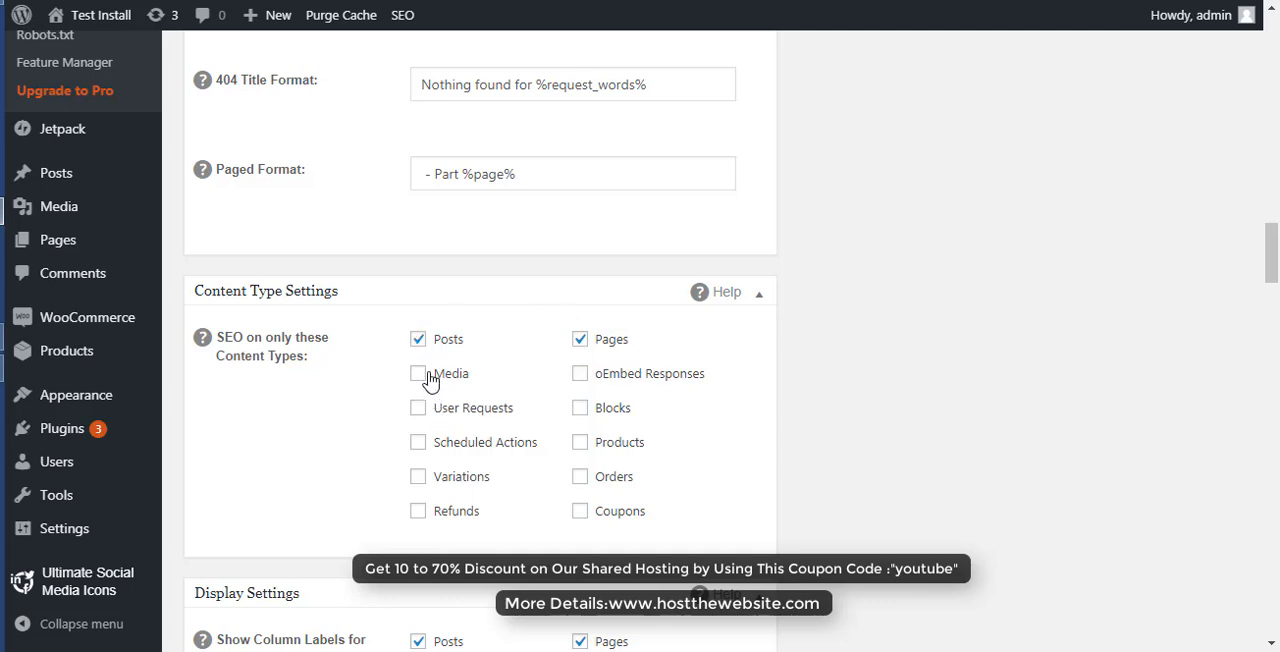
{"action": "left_click", "coordinate": [419, 410]}
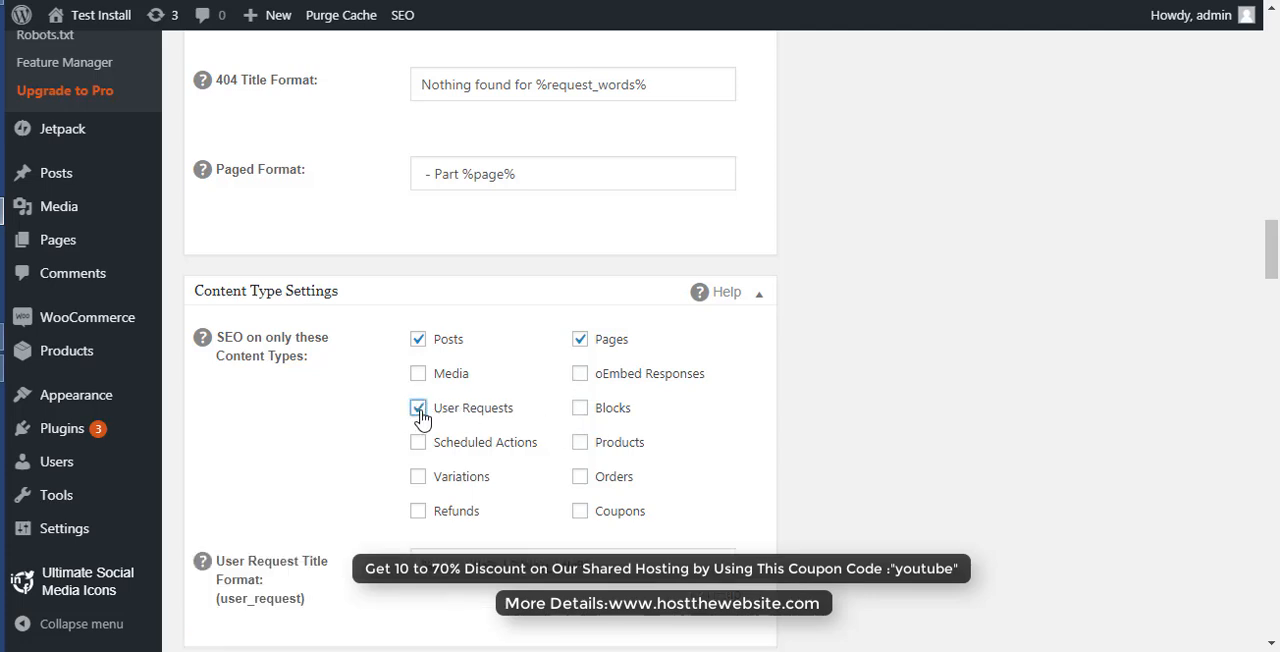
{"action": "left_click", "coordinate": [419, 378]}
- Examine the post title macro in the User Request and Media title formats
{"action": "scroll", "coordinate": [359, 587], "scroll_direction": "down", "scroll_amount": 1}
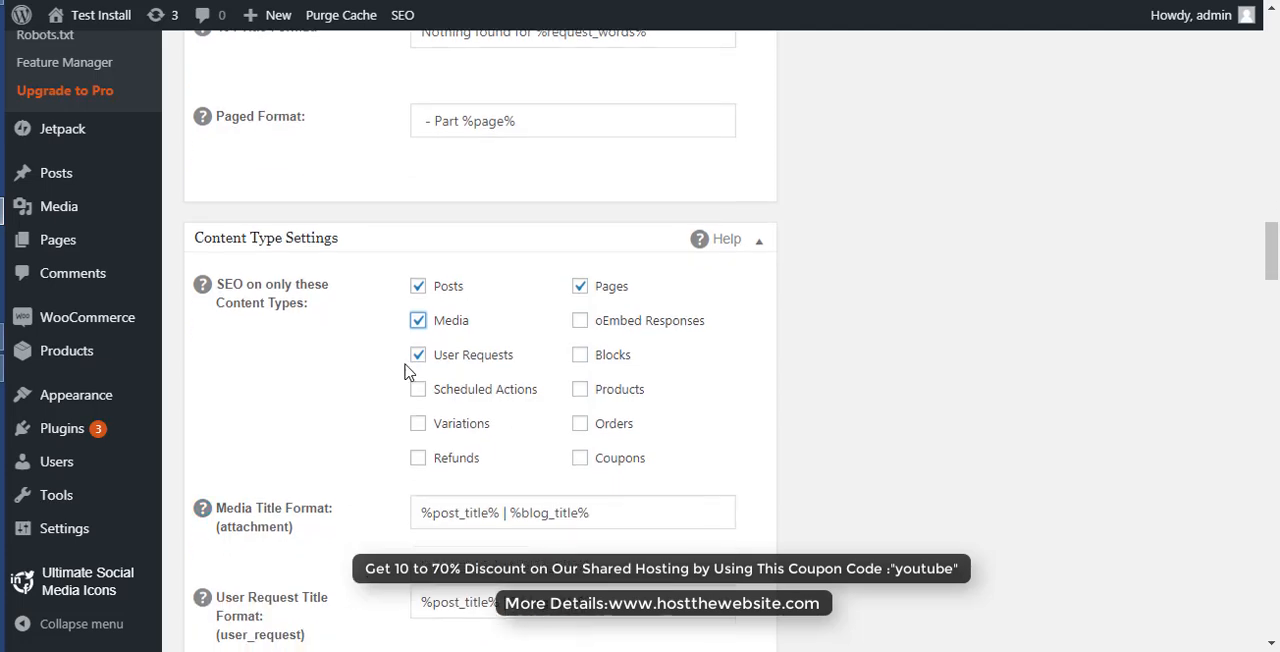
{"action": "scroll", "coordinate": [385, 514], "scroll_direction": "down", "scroll_amount": 2}
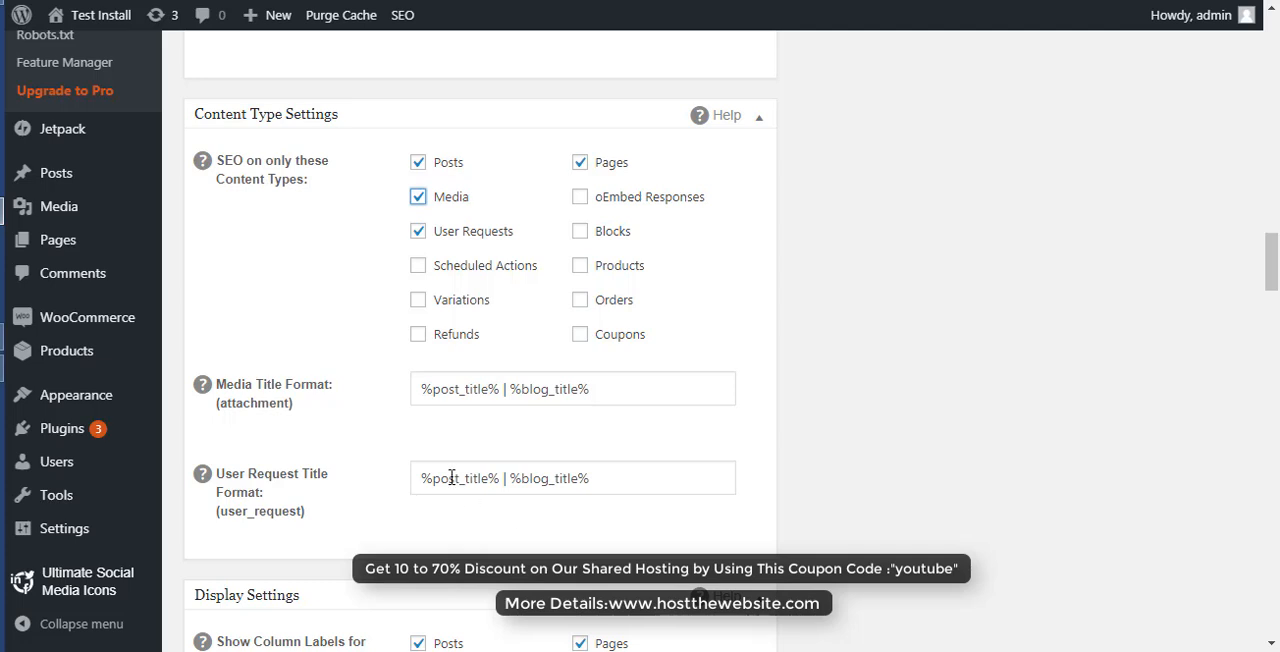
{"action": "left_click_drag", "start_coordinate": [432, 481], "coordinate": [489, 479]}
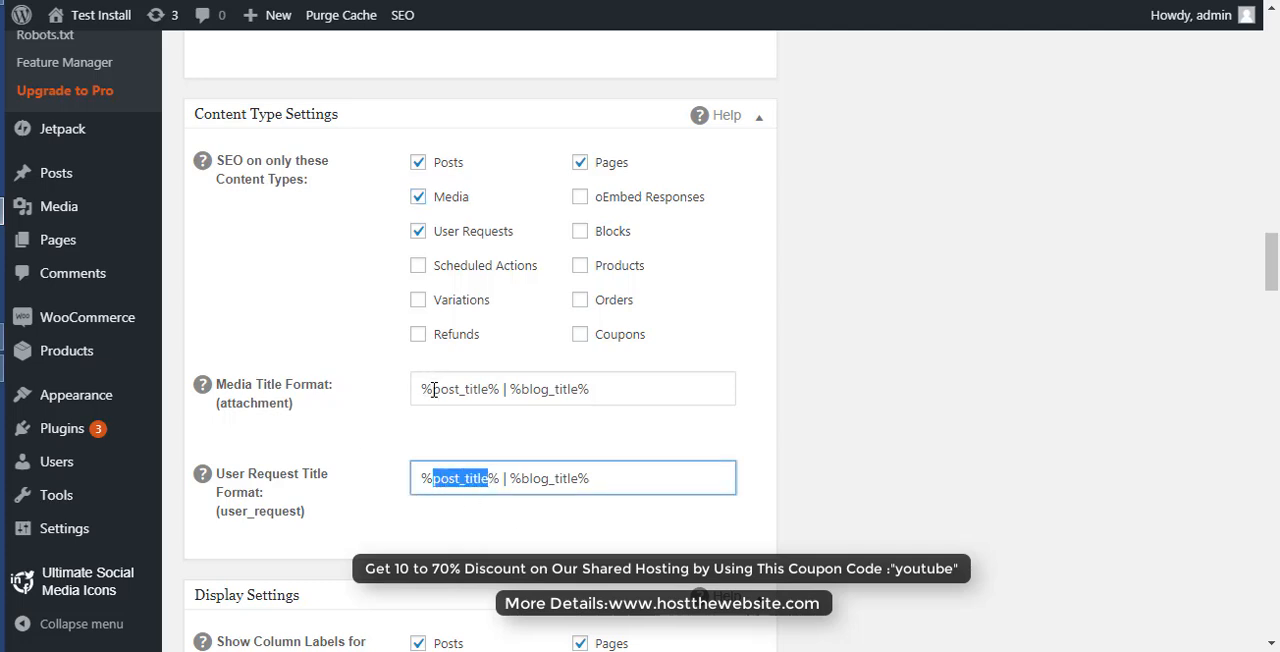
{"action": "left_click_drag", "start_coordinate": [433, 390], "coordinate": [489, 390]}
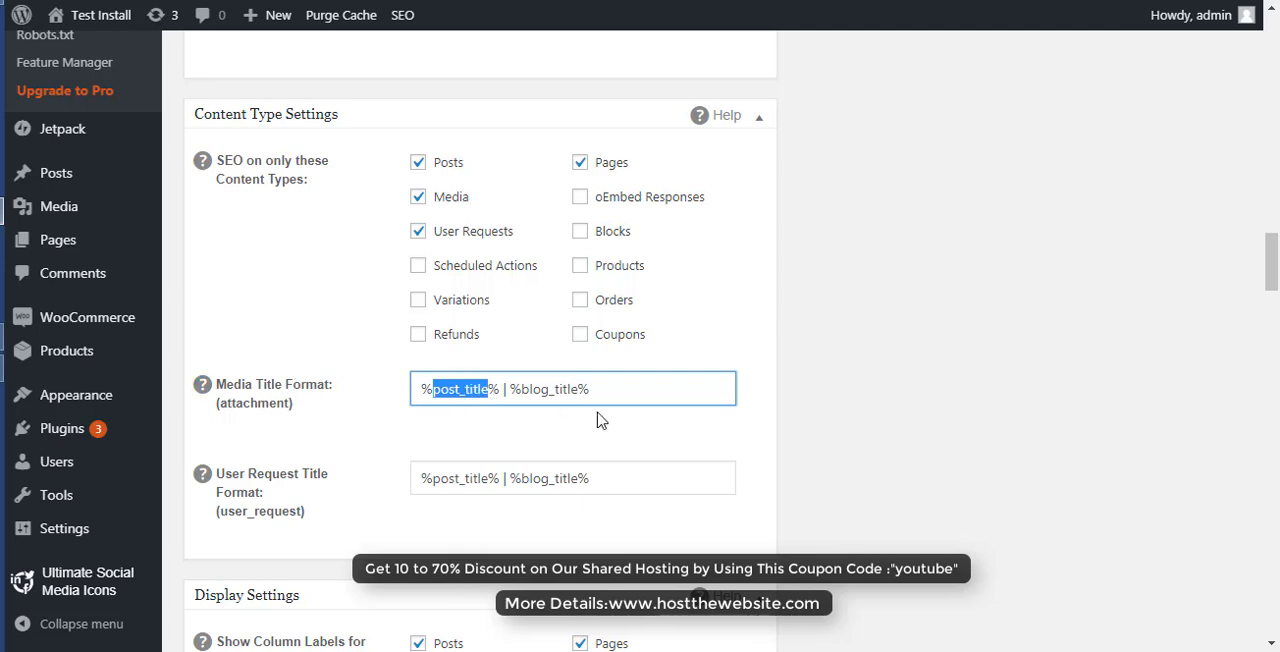
{"action": "left_click", "coordinate": [572, 396]}
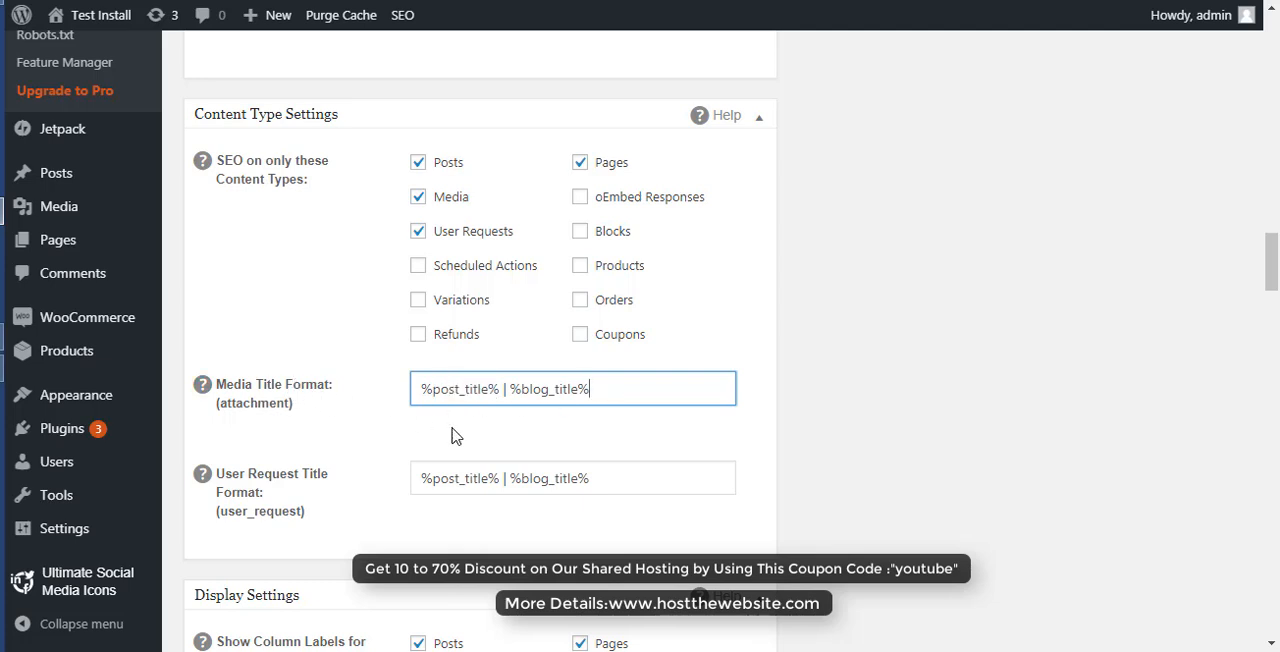
- Look through the Display Settings, Webmaster Verification, Google Settings and Noindex Settings sections of the plugin options
{"action": "scroll", "coordinate": [451, 435], "scroll_direction": "down", "scroll_amount": 1}
{"action": "scroll", "coordinate": [451, 435], "scroll_direction": "down", "scroll_amount": 3}
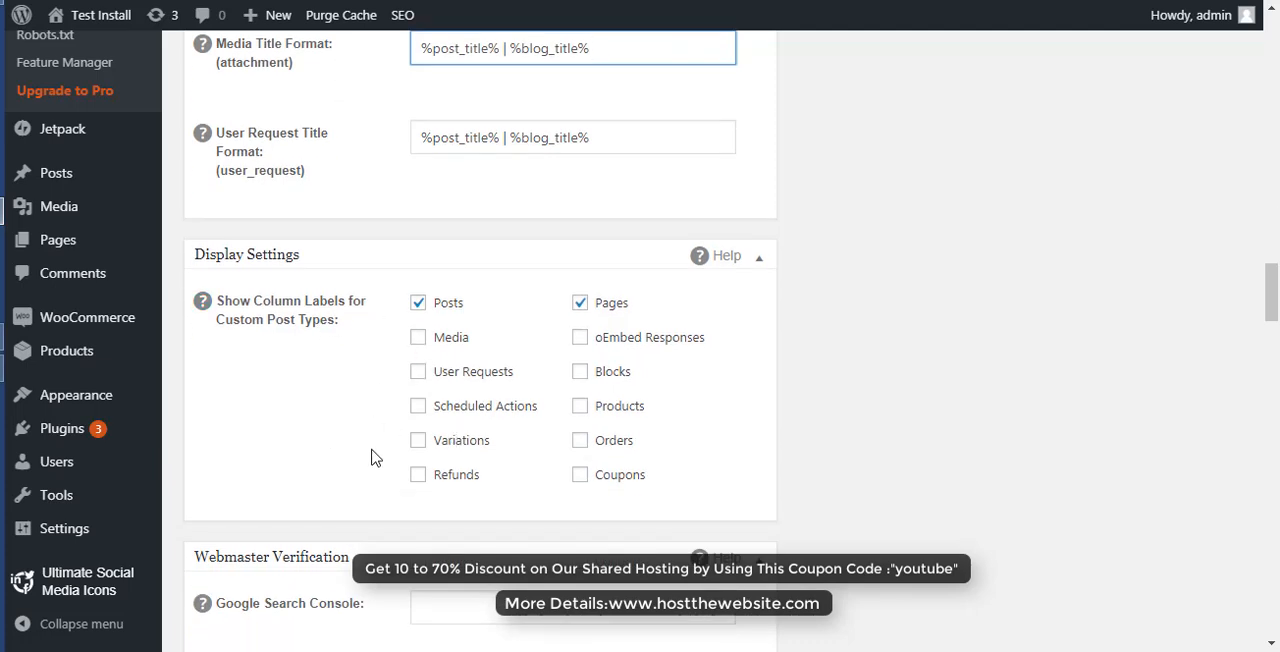
{"action": "scroll", "coordinate": [371, 454], "scroll_direction": "down", "scroll_amount": 3}
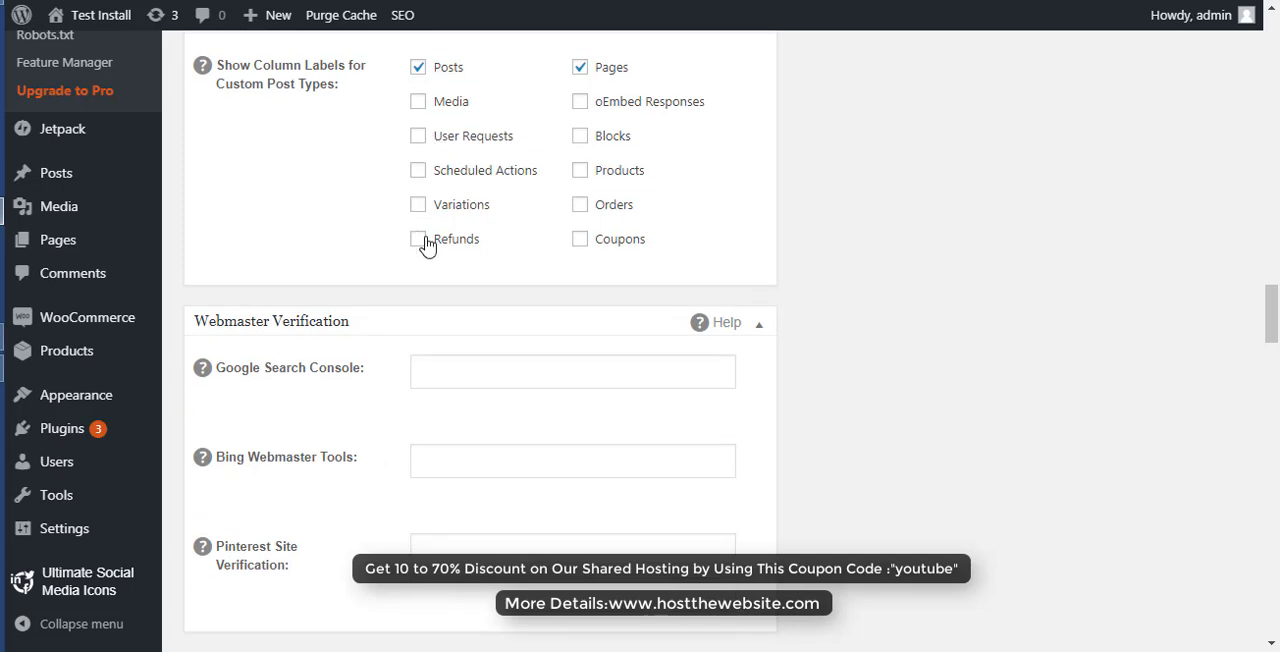
{"action": "scroll", "coordinate": [357, 551], "scroll_direction": "down", "scroll_amount": 3}
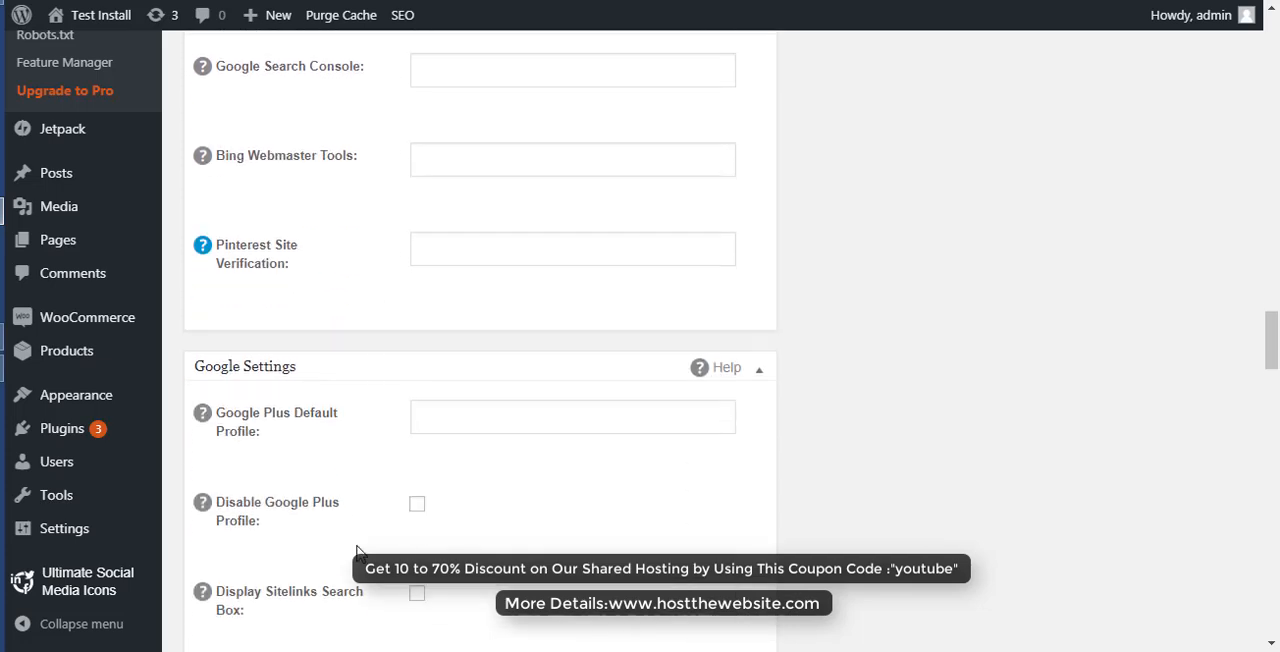
{"action": "scroll", "coordinate": [357, 551], "scroll_direction": "down", "scroll_amount": 3}
{"action": "scroll", "coordinate": [357, 551], "scroll_direction": "down", "scroll_amount": 2}
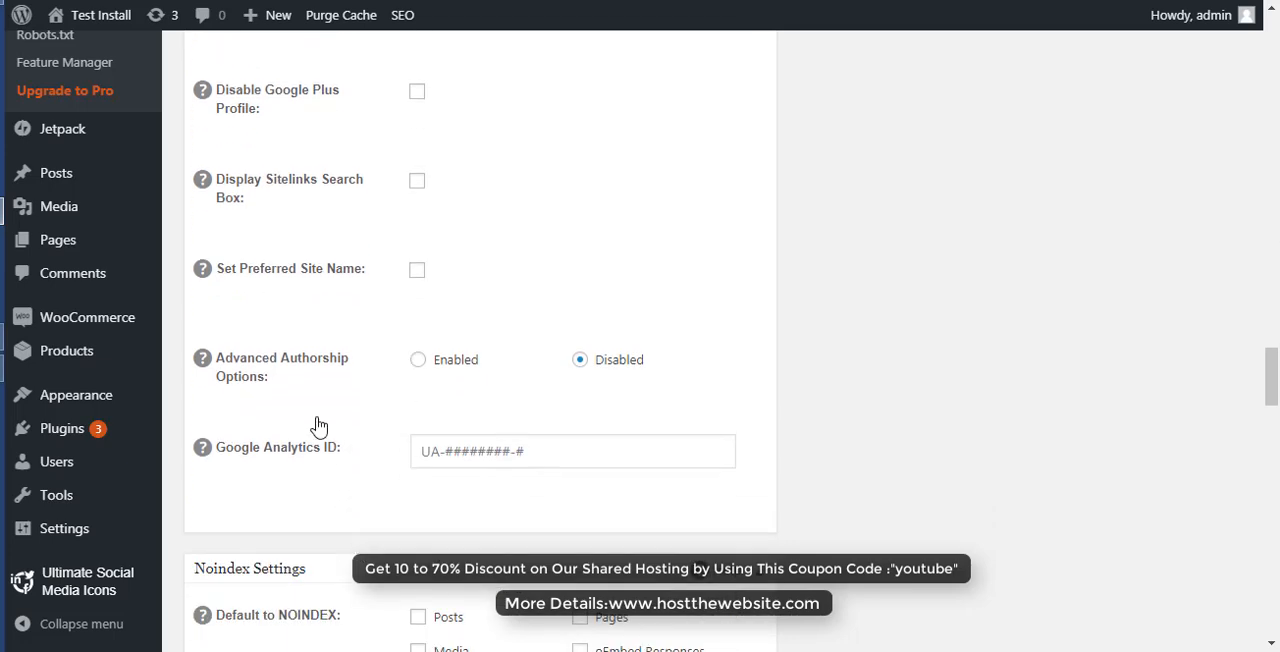
{"action": "scroll", "coordinate": [550, 248], "scroll_direction": "up", "scroll_amount": 1}
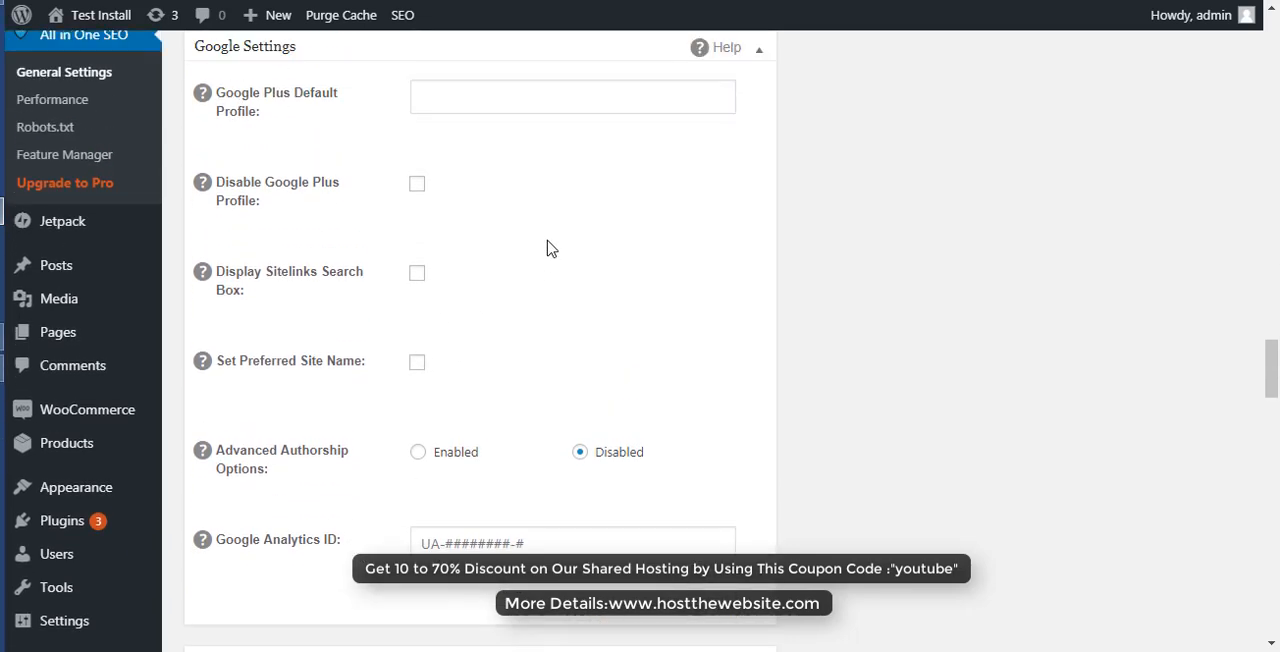
{"action": "scroll", "coordinate": [550, 248], "scroll_direction": "down", "scroll_amount": 3}
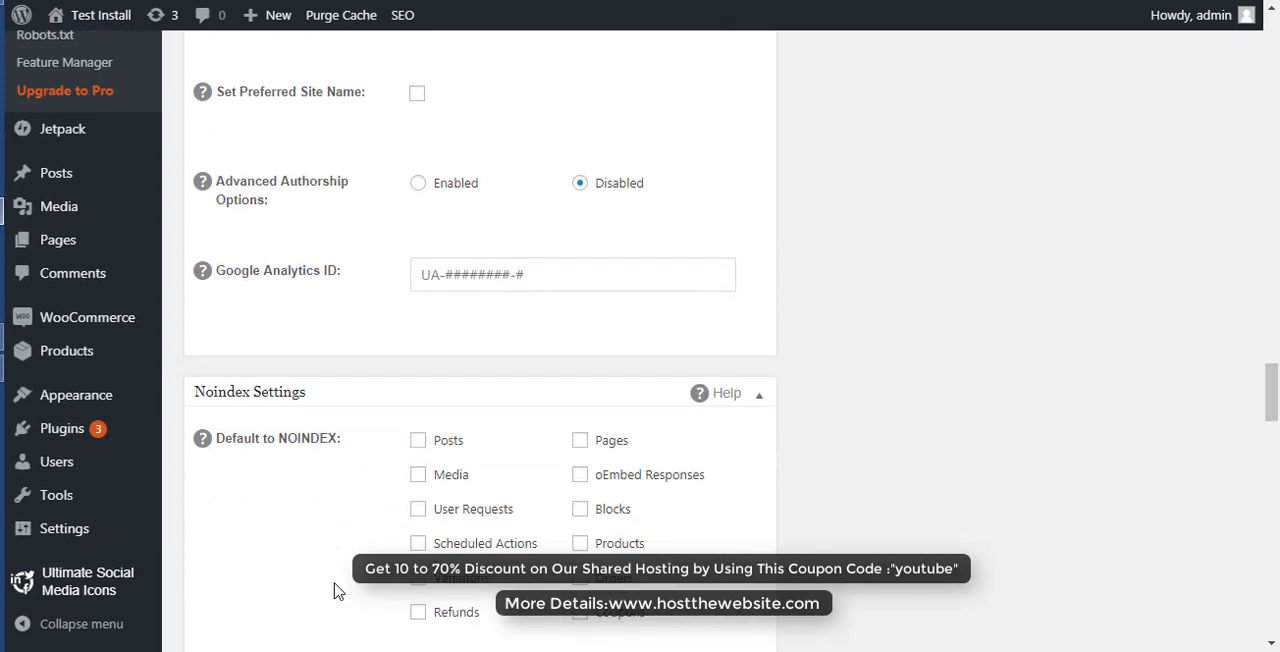
{"action": "scroll", "coordinate": [335, 591], "scroll_direction": "down", "scroll_amount": 6}
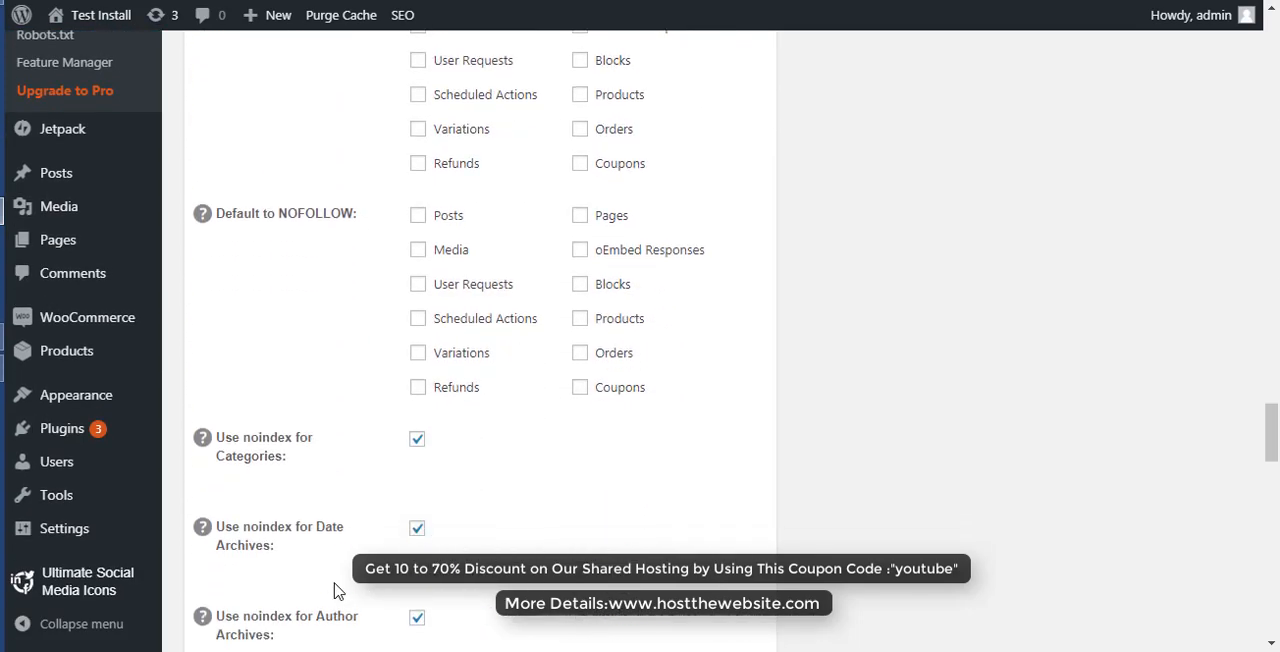
{"action": "scroll", "coordinate": [335, 591], "scroll_direction": "down", "scroll_amount": 3}
{"action": "scroll", "coordinate": [336, 591], "scroll_direction": "down", "scroll_amount": 5}
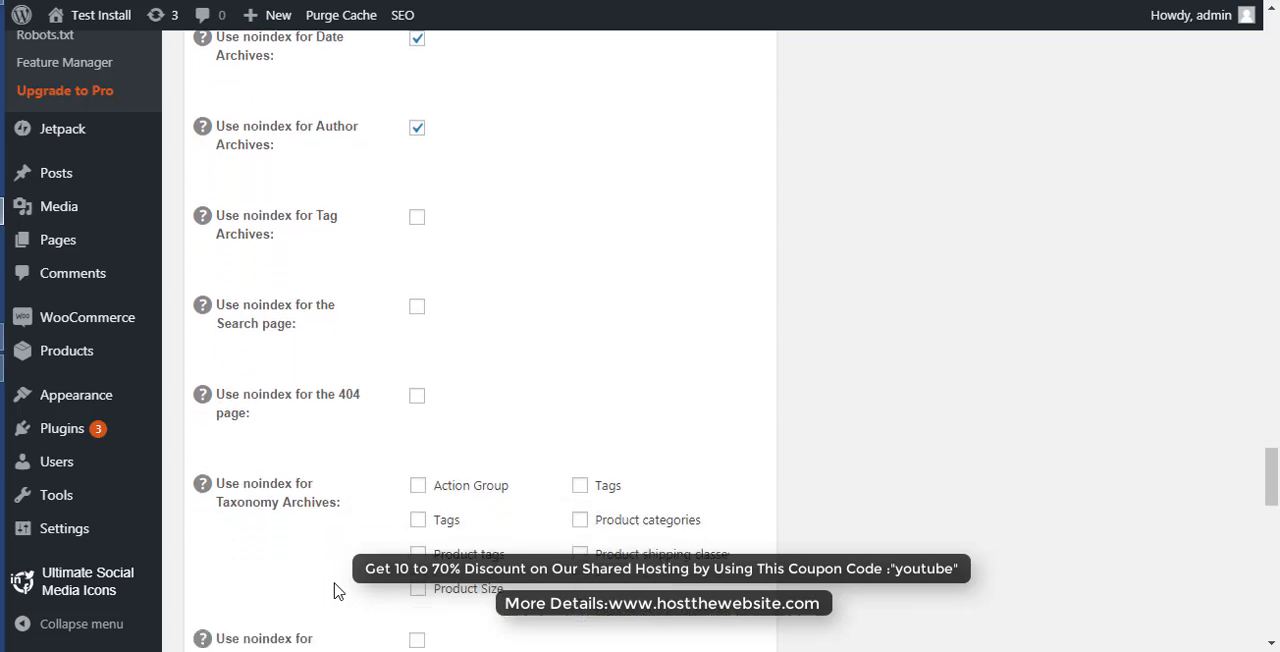
- Enable Autogenerate Descriptions in the Advanced Settings to inspect its dependent options, and disable it again
{"action": "scroll", "coordinate": [336, 591], "scroll_direction": "down", "scroll_amount": 3}
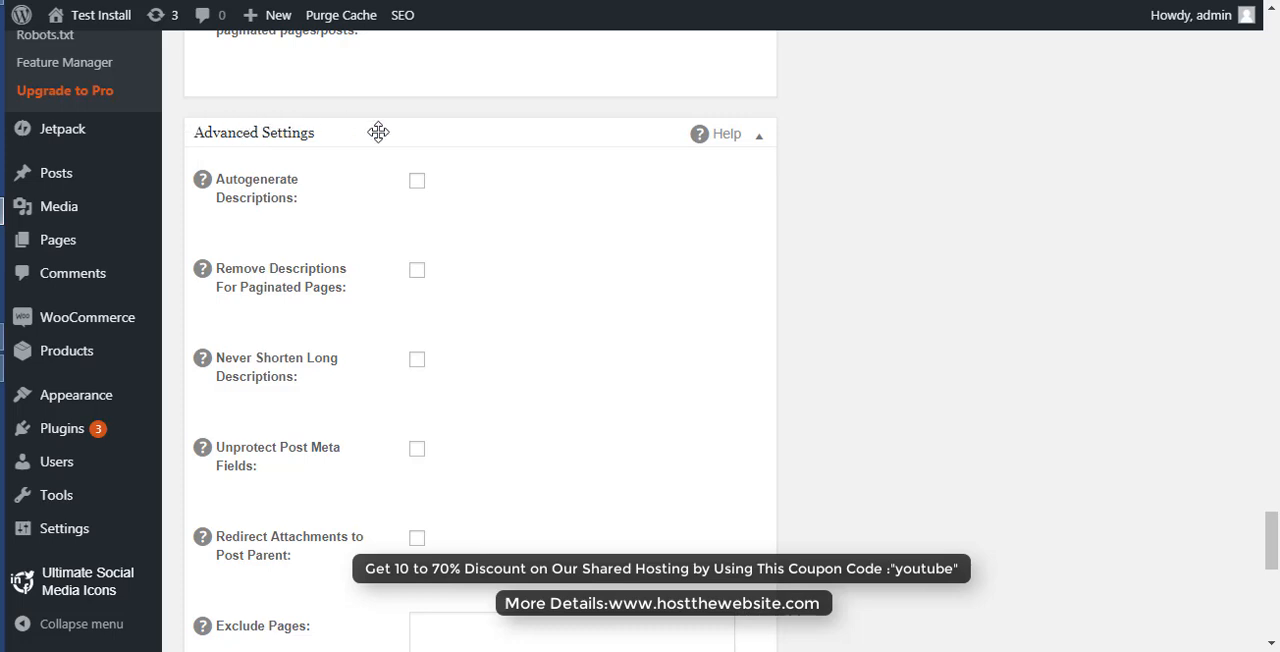
{"action": "left_click", "coordinate": [418, 183]}
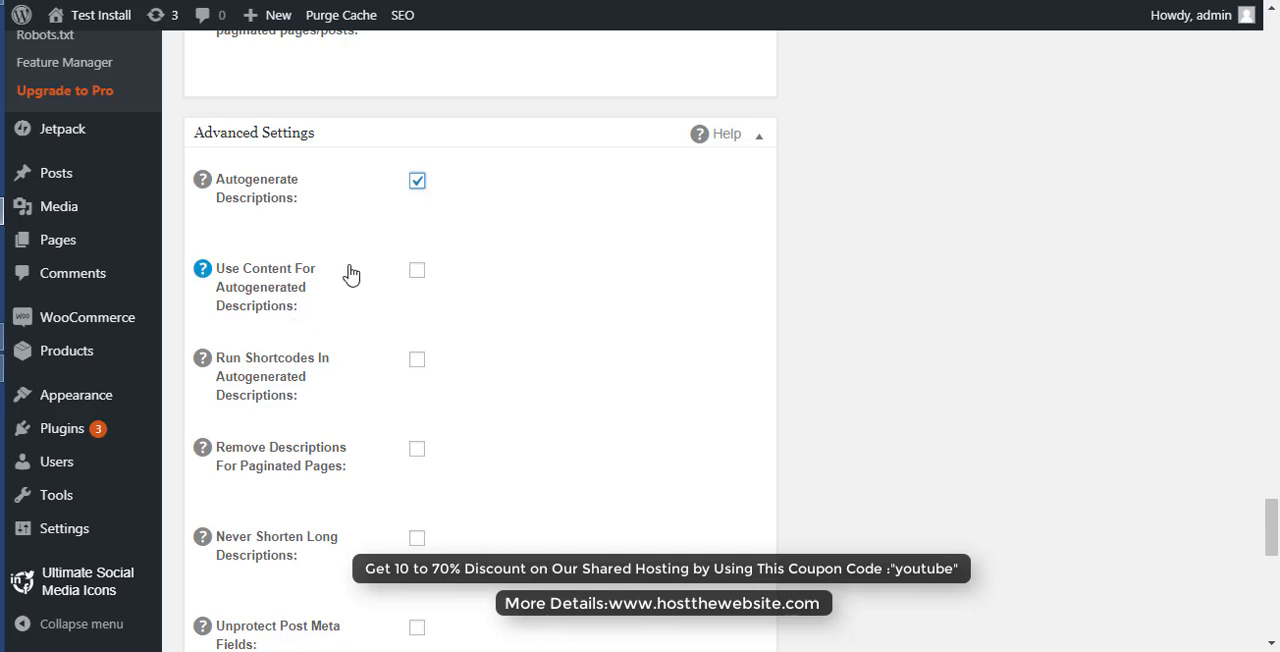
{"action": "left_click", "coordinate": [417, 183]}
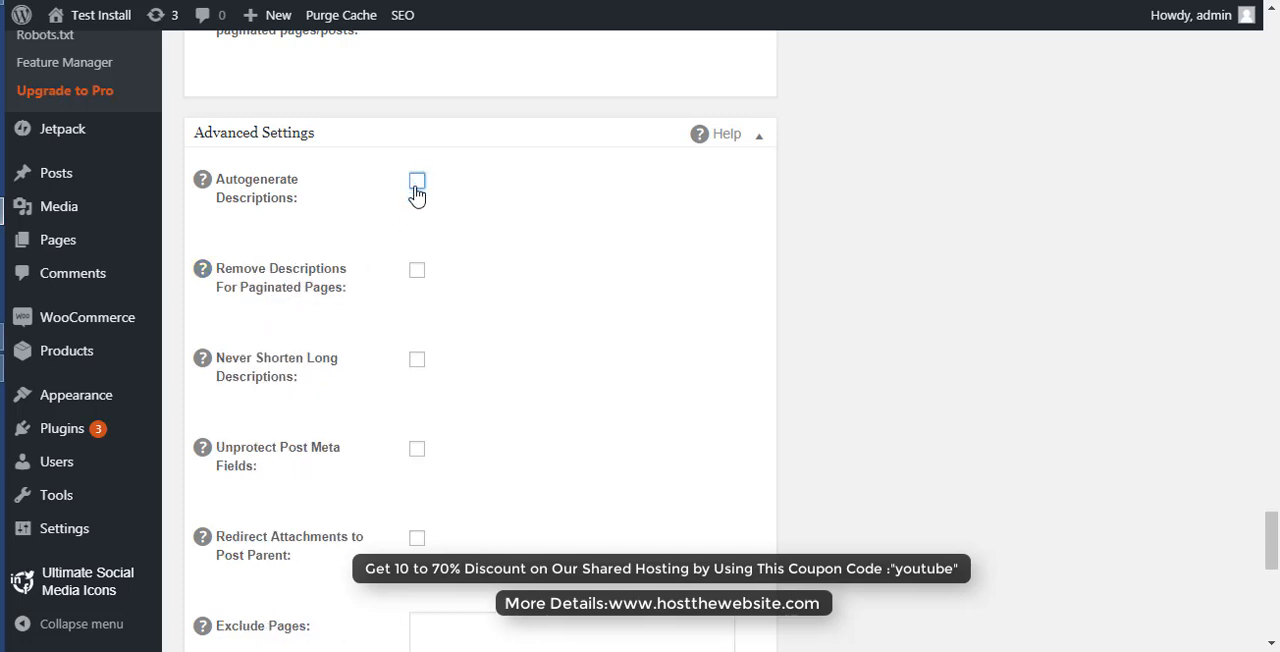
- Enable Use Keywords in the Keyword Settings to inspect the META keyword options, and set it back to Disabled
{"action": "scroll", "coordinate": [347, 514], "scroll_direction": "down", "scroll_amount": 2}
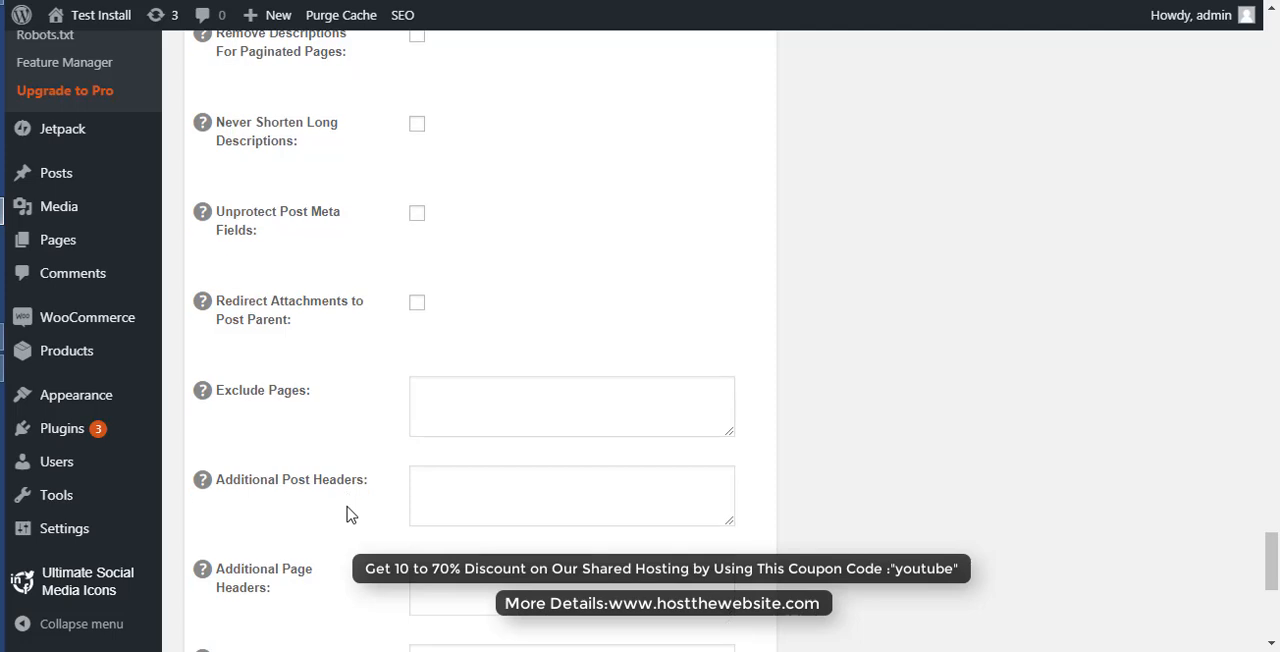
{"action": "scroll", "coordinate": [347, 514], "scroll_direction": "down", "scroll_amount": 2}
{"action": "scroll", "coordinate": [347, 514], "scroll_direction": "down", "scroll_amount": 2}
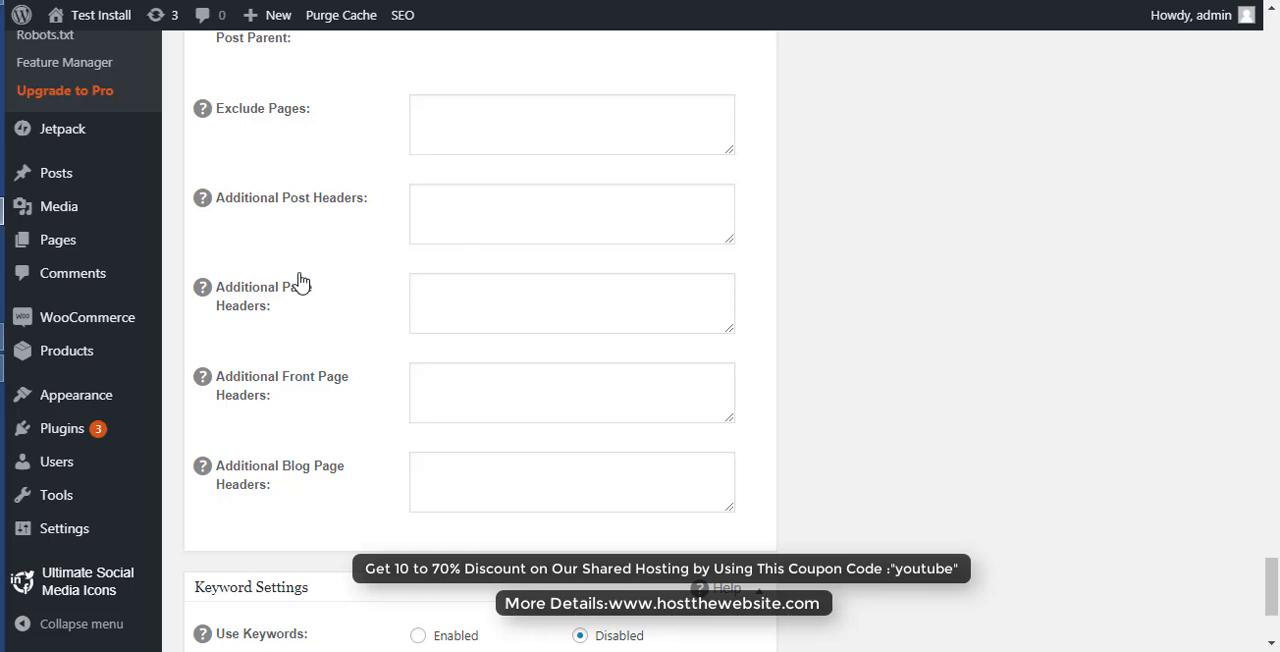
{"action": "scroll", "coordinate": [466, 352], "scroll_direction": "down", "scroll_amount": 3}
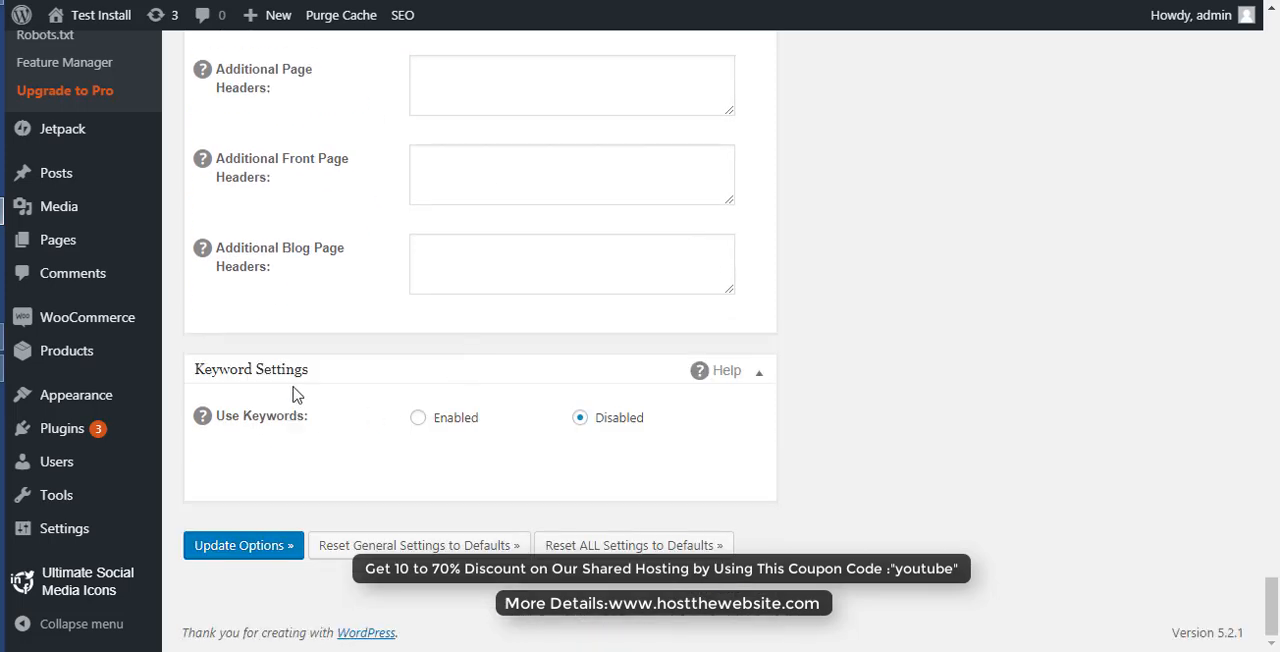
{"action": "left_click", "coordinate": [419, 419]}
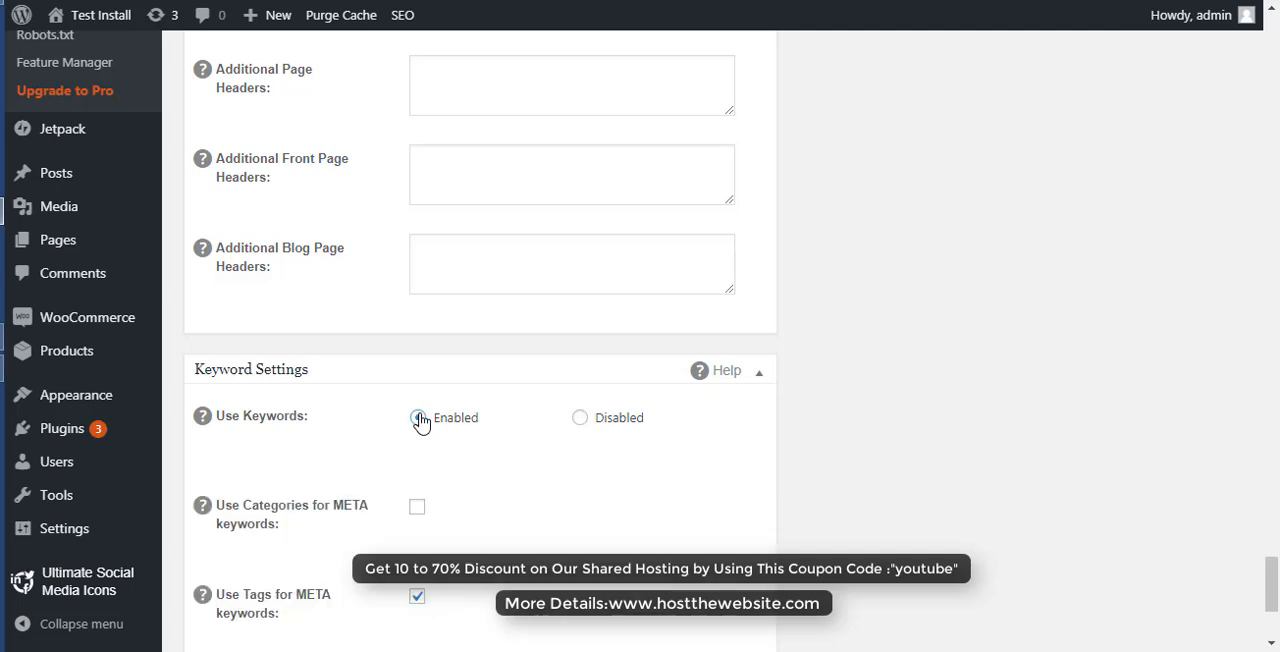
{"action": "scroll", "coordinate": [540, 531], "scroll_direction": "down", "scroll_amount": 3}
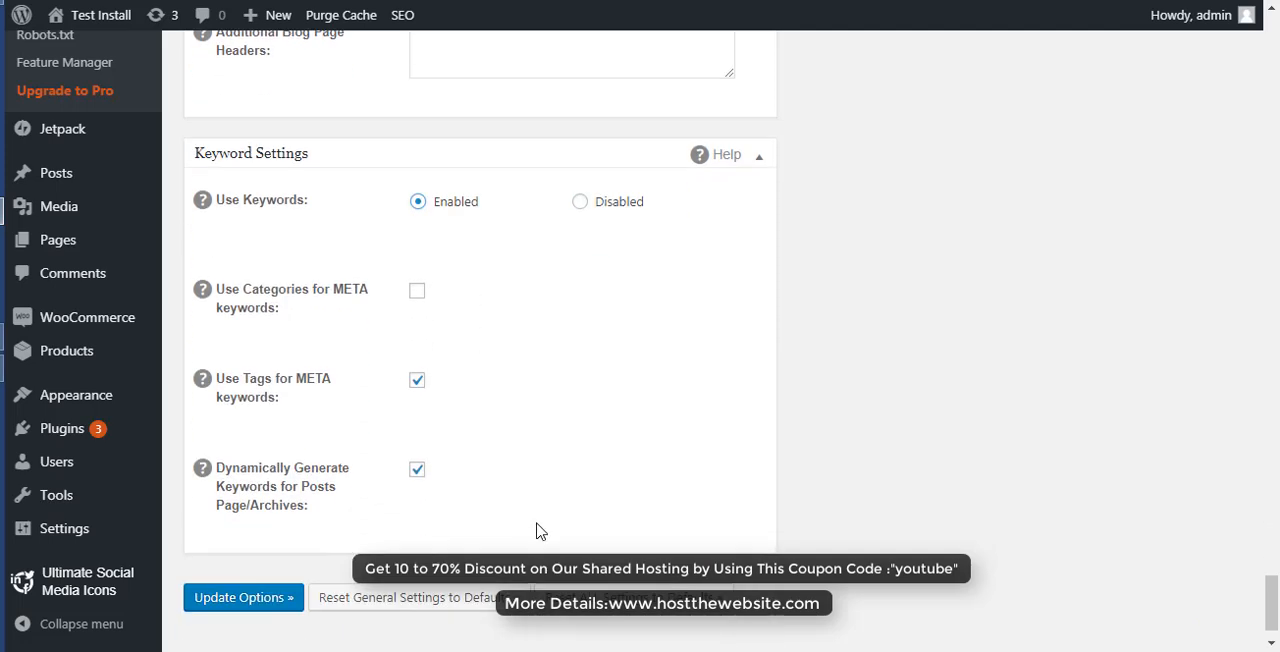
{"action": "scroll", "coordinate": [541, 531], "scroll_direction": "down", "scroll_amount": 1}
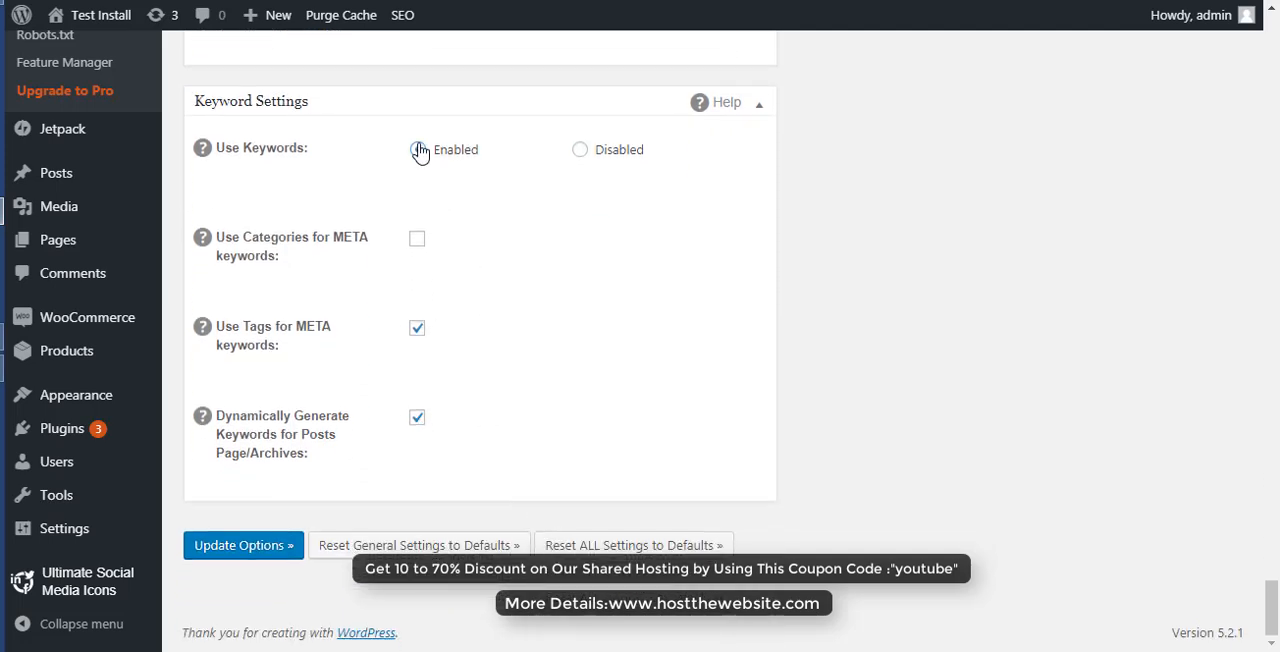
{"action": "left_click", "coordinate": [582, 152]}
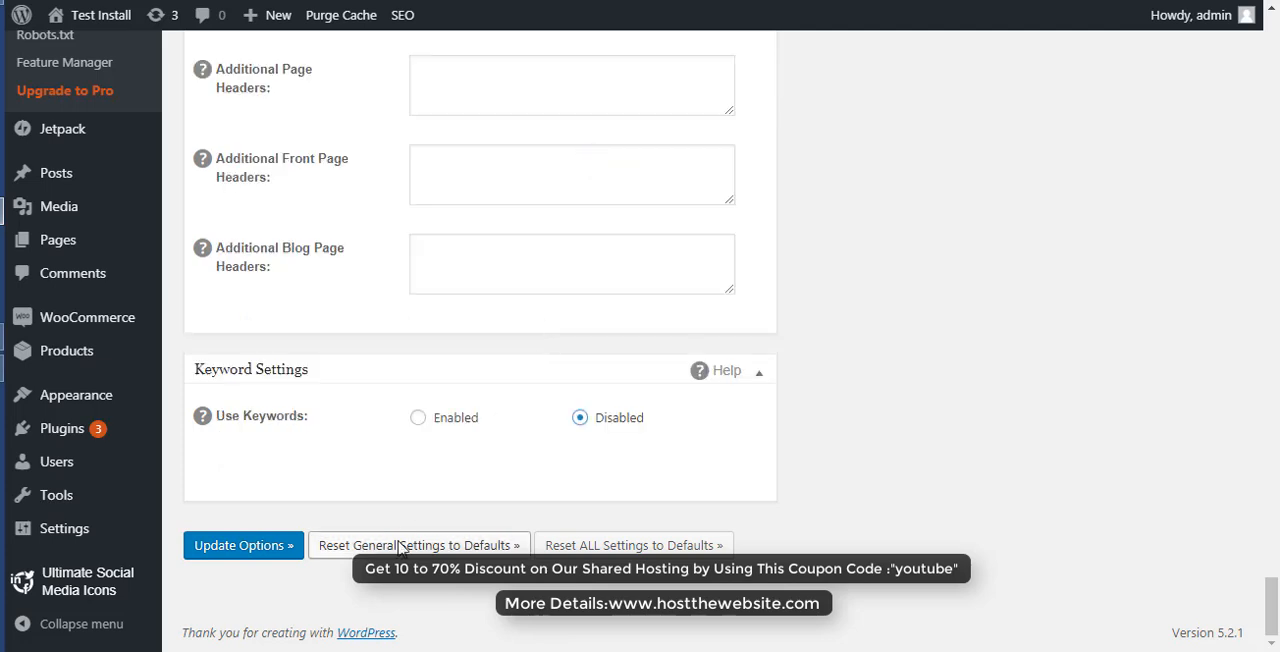
- Save the updated plugin options and highlight the notice at the head of the options page
{"action": "left_click", "coordinate": [229, 550]}
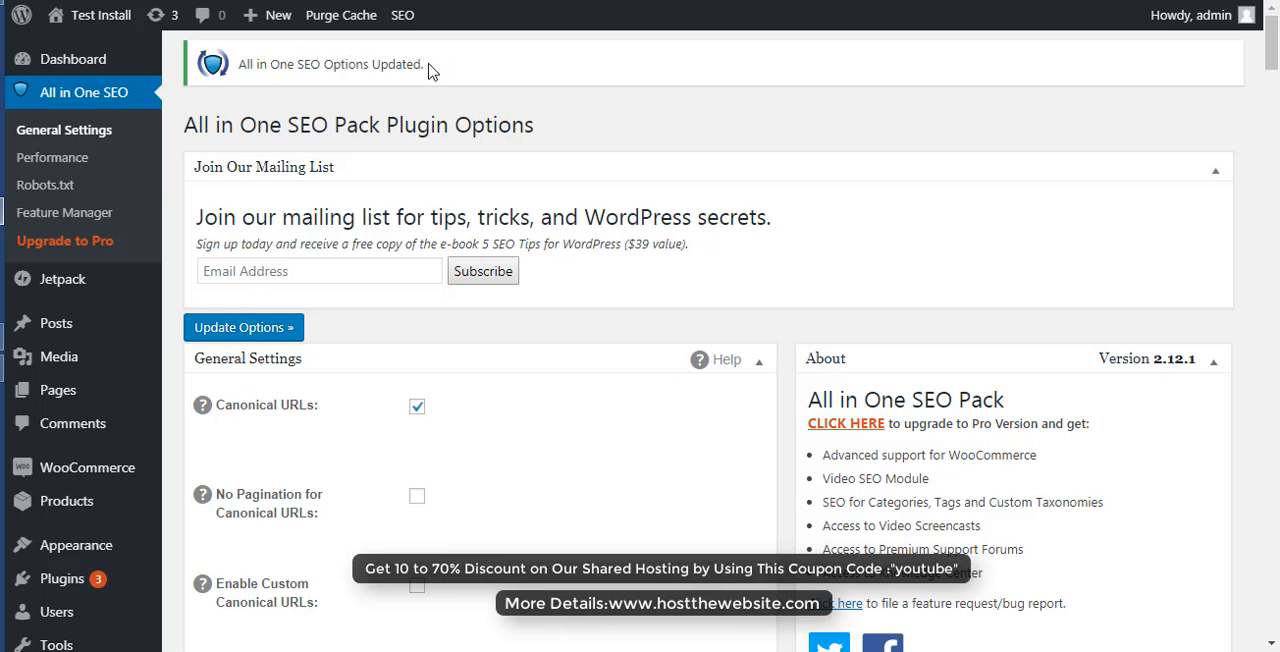
{"action": "triple_click", "coordinate": [354, 63]}
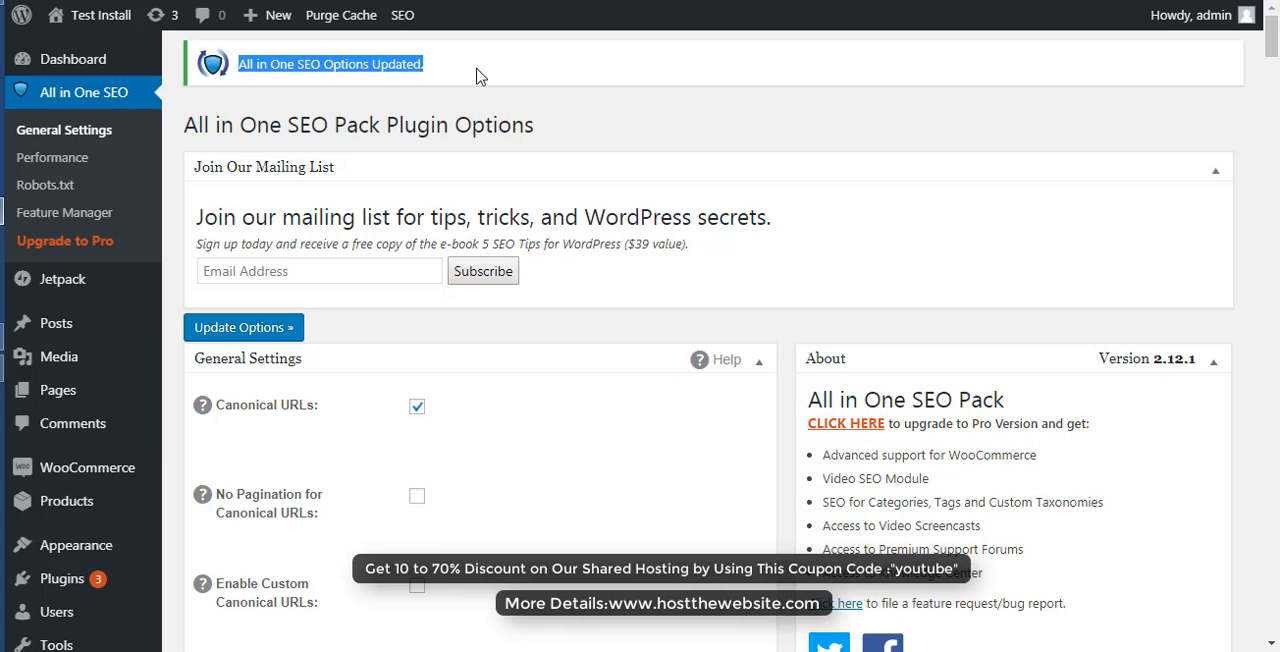